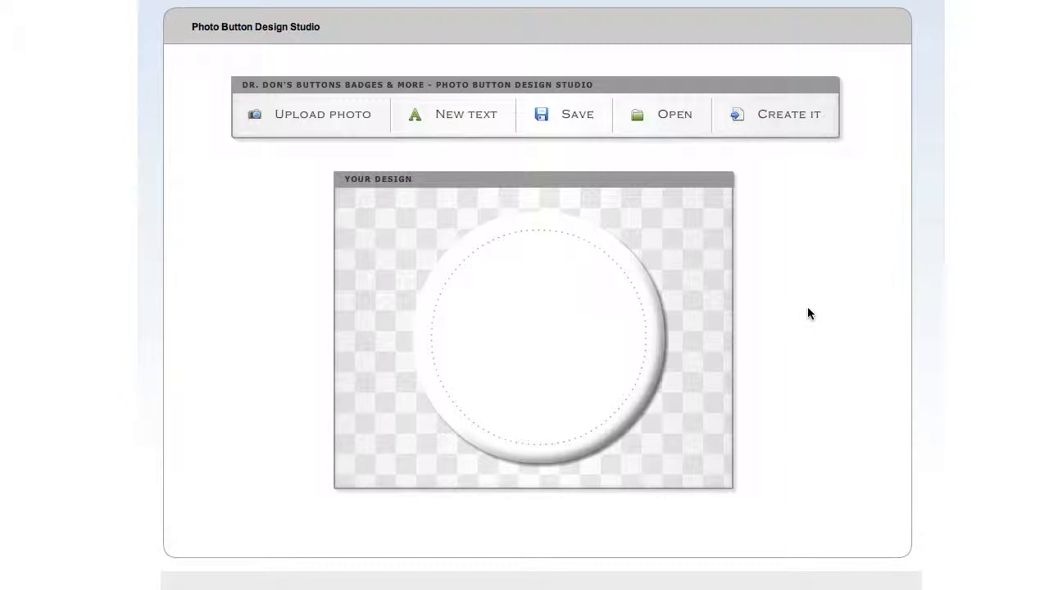
Upload the portrait photo from the computer as the button's background image
{"action": "left_click", "coordinate": [312, 122]}
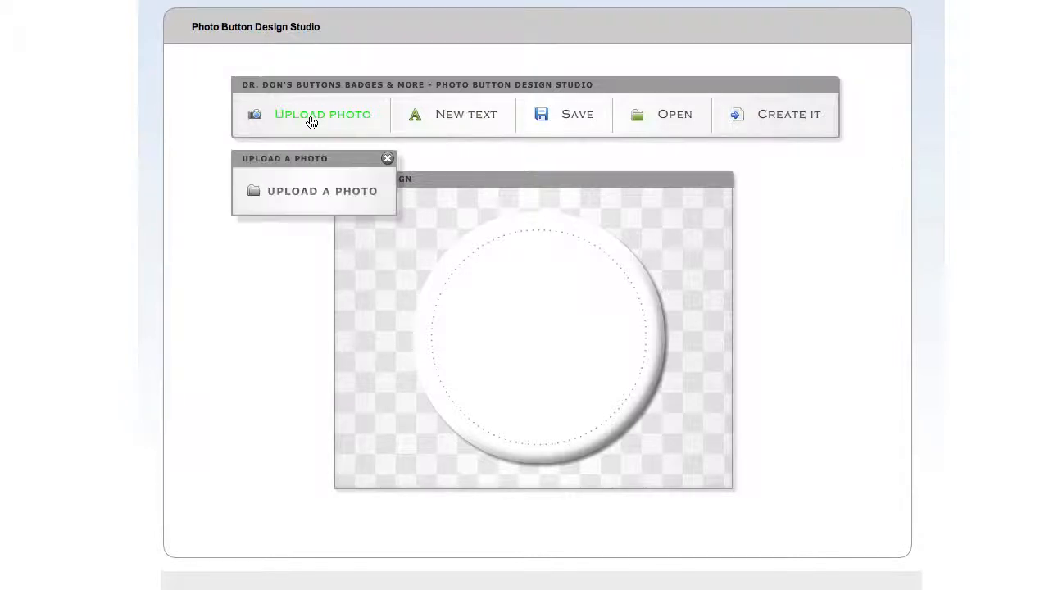
{"action": "left_click", "coordinate": [314, 194]}
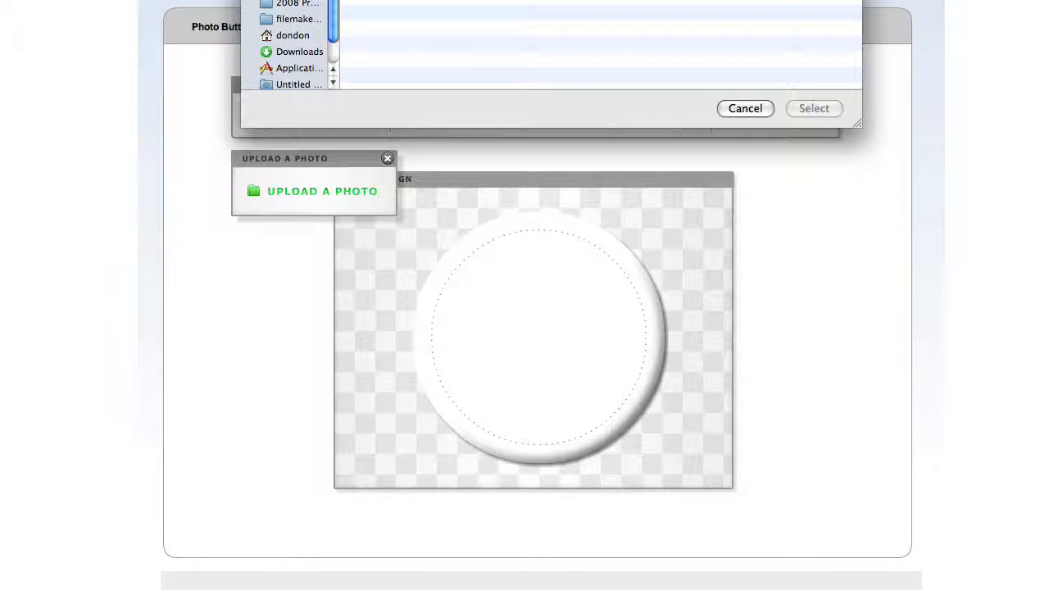
{"action": "key", "text": "Return"}
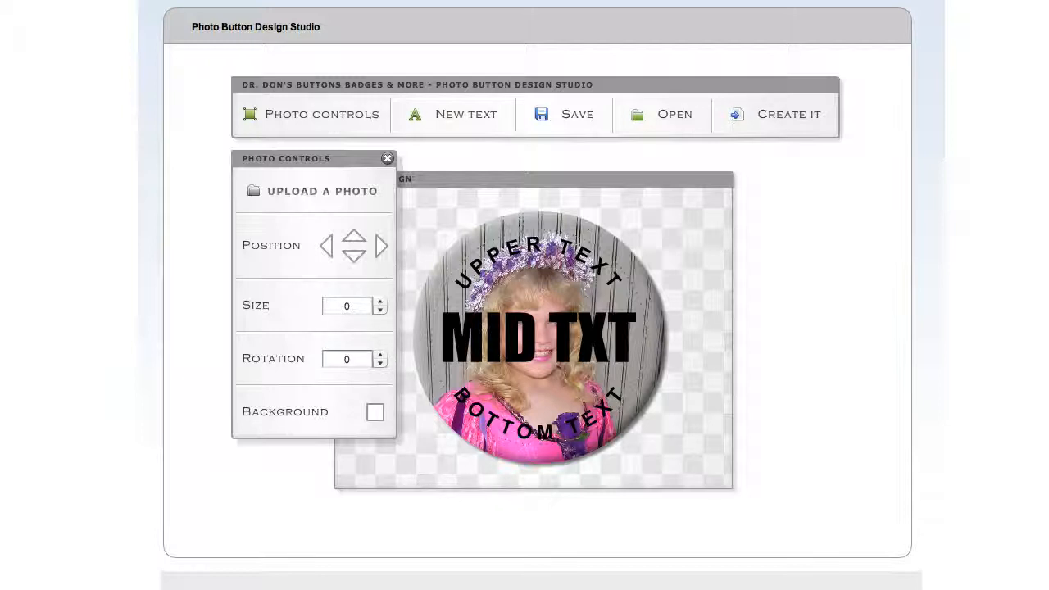
Delete the MID TXT and UPPER TEXT text fields from the button design
{"action": "left_click", "coordinate": [606, 340]}
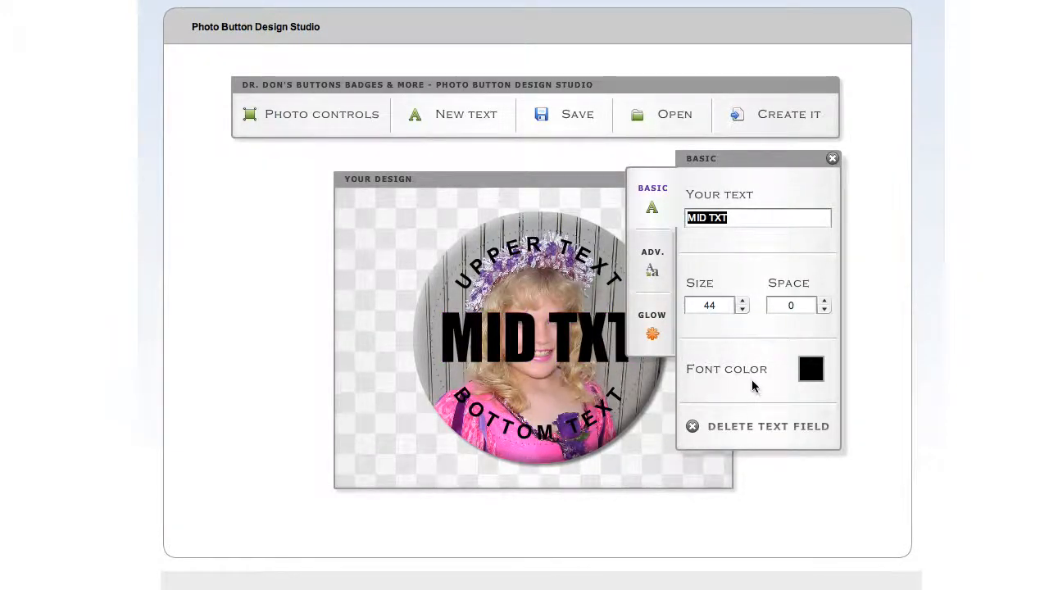
{"action": "left_click", "coordinate": [695, 429]}
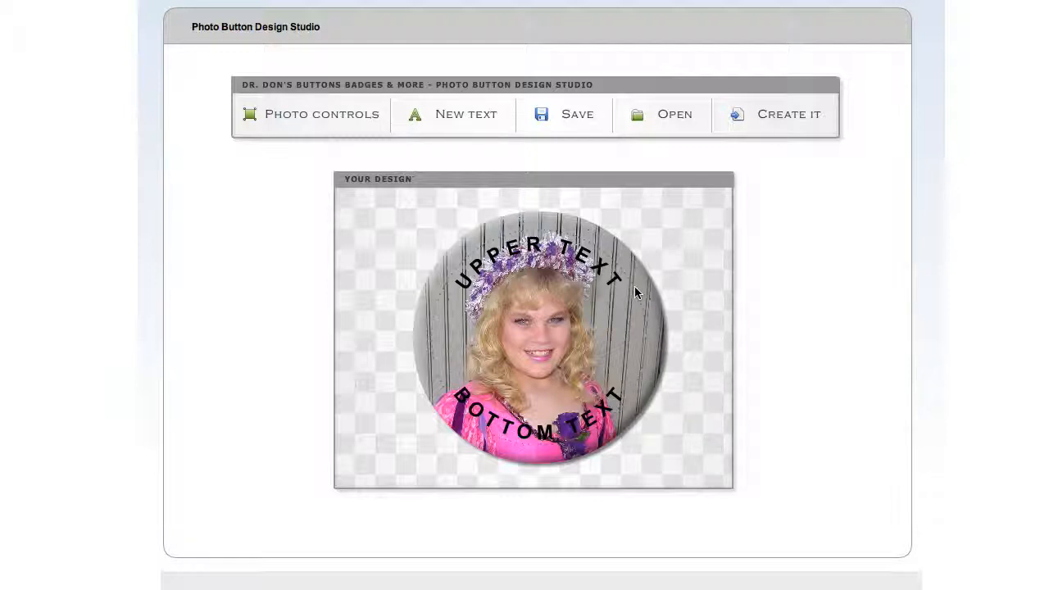
{"action": "left_click", "coordinate": [598, 264]}
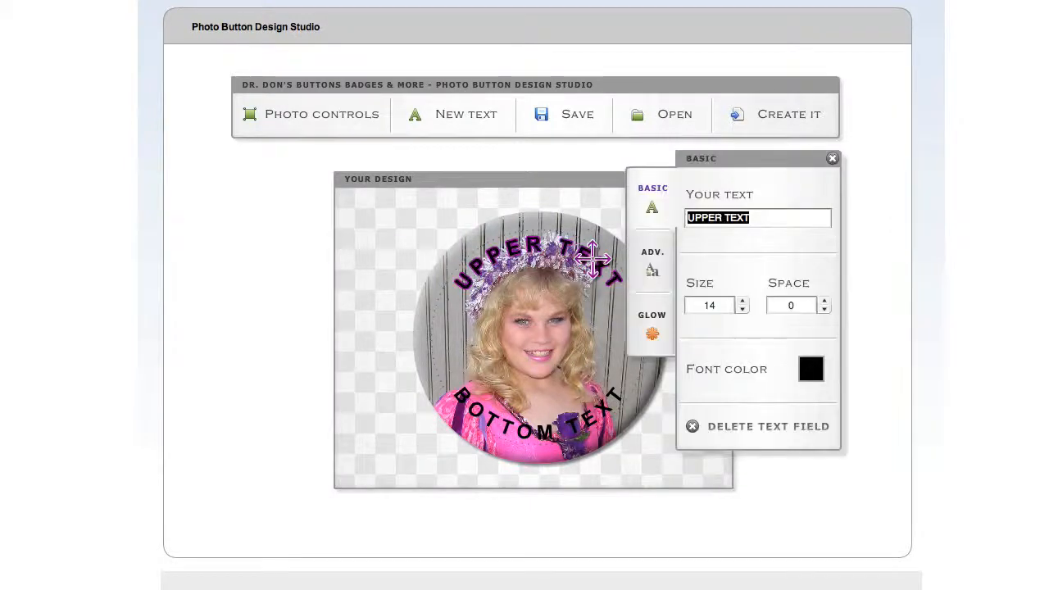
{"action": "left_click", "coordinate": [757, 428]}
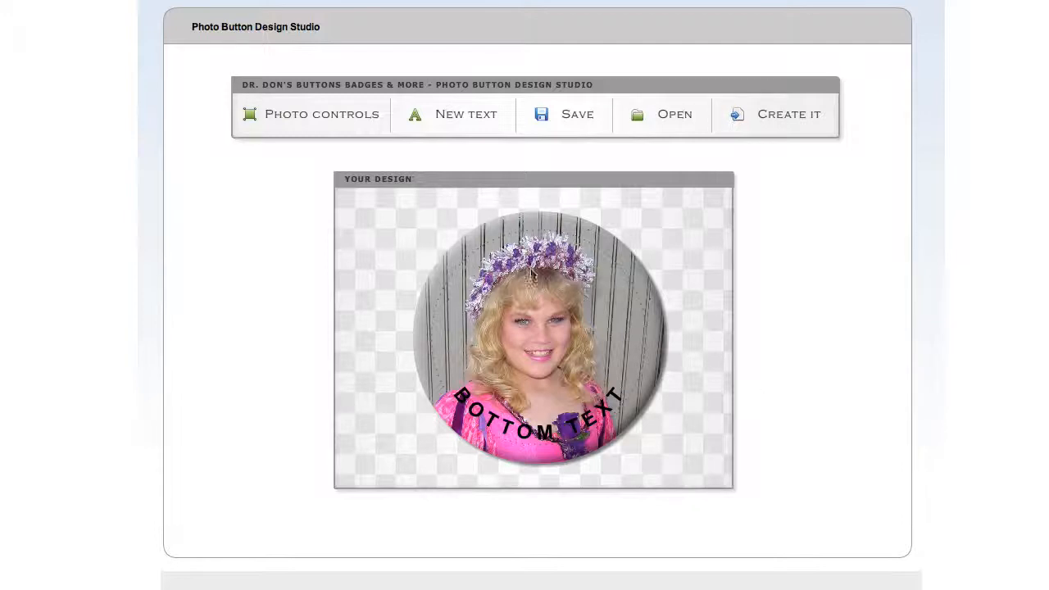
Test the photo's position in each direction and leave it nudged slightly to the right on the button
{"action": "left_click", "coordinate": [330, 119]}
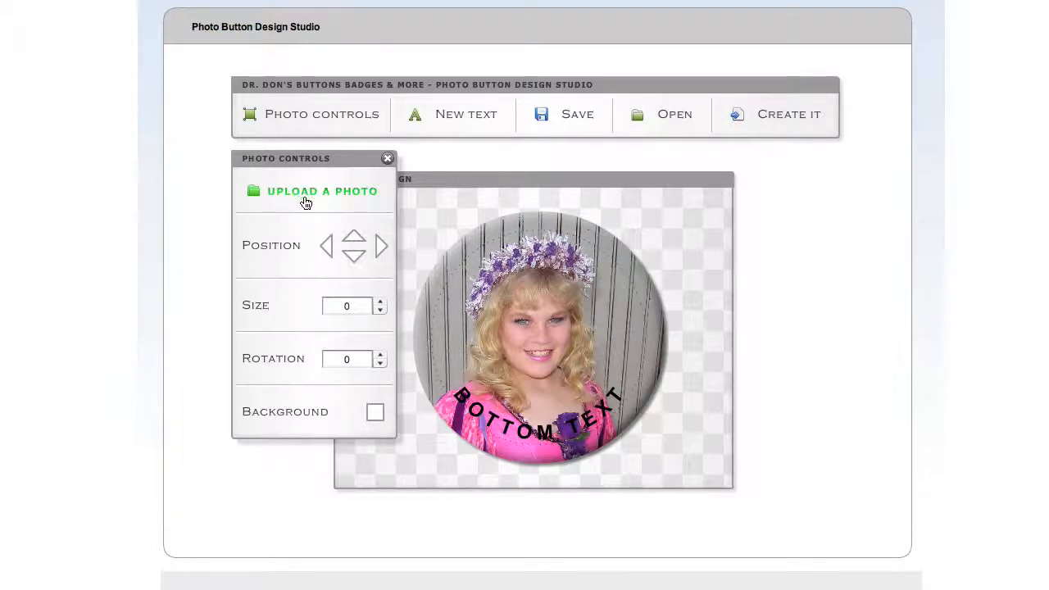
{"action": "left_click", "coordinate": [381, 248]}
{"action": "left_click", "coordinate": [381, 249]}
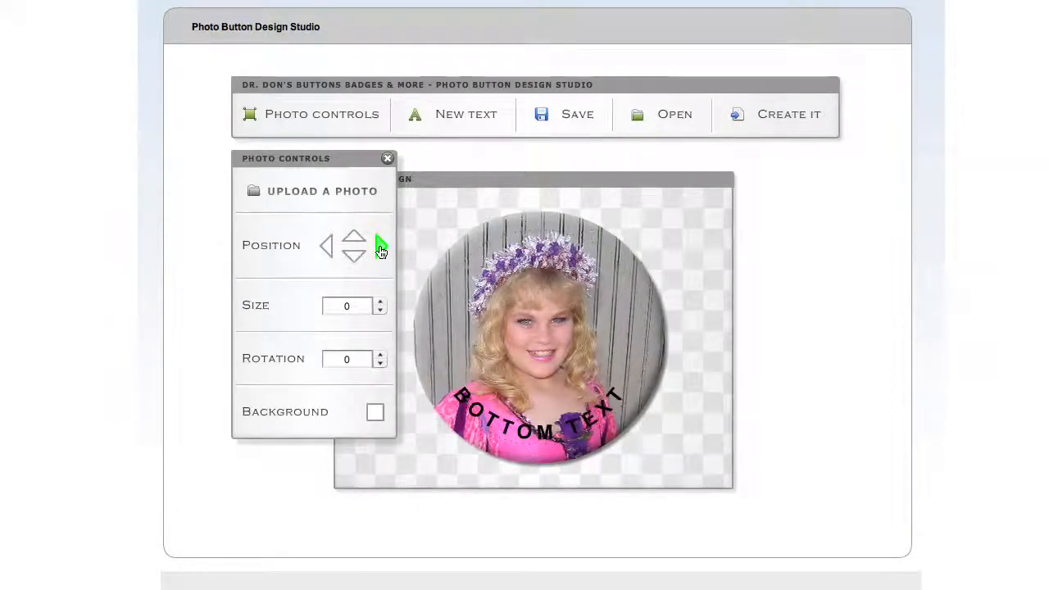
{"action": "left_click", "coordinate": [381, 248]}
{"action": "left_click", "coordinate": [352, 238]}
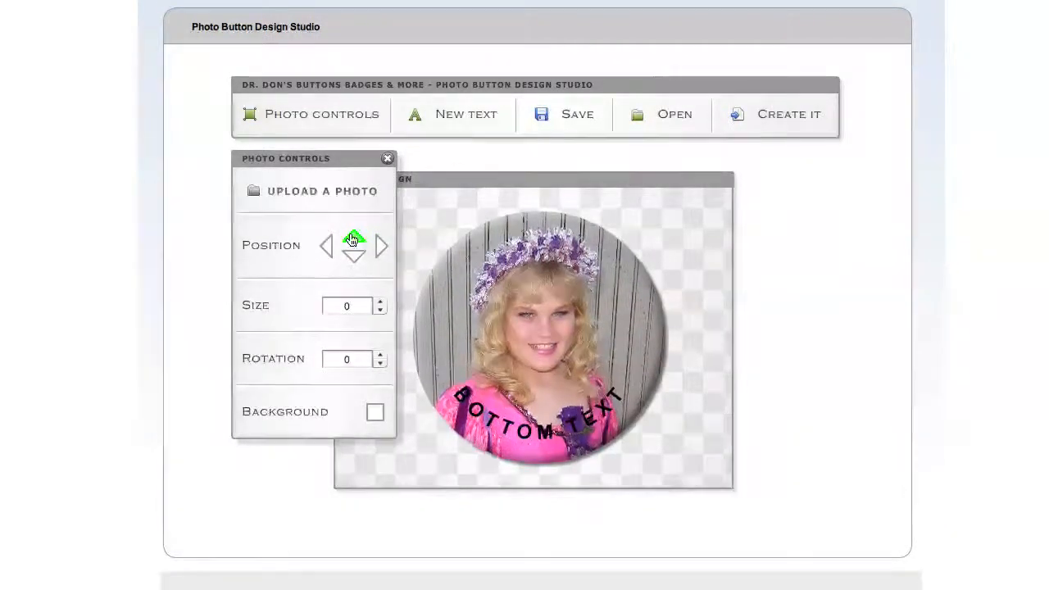
{"action": "left_click", "coordinate": [354, 256]}
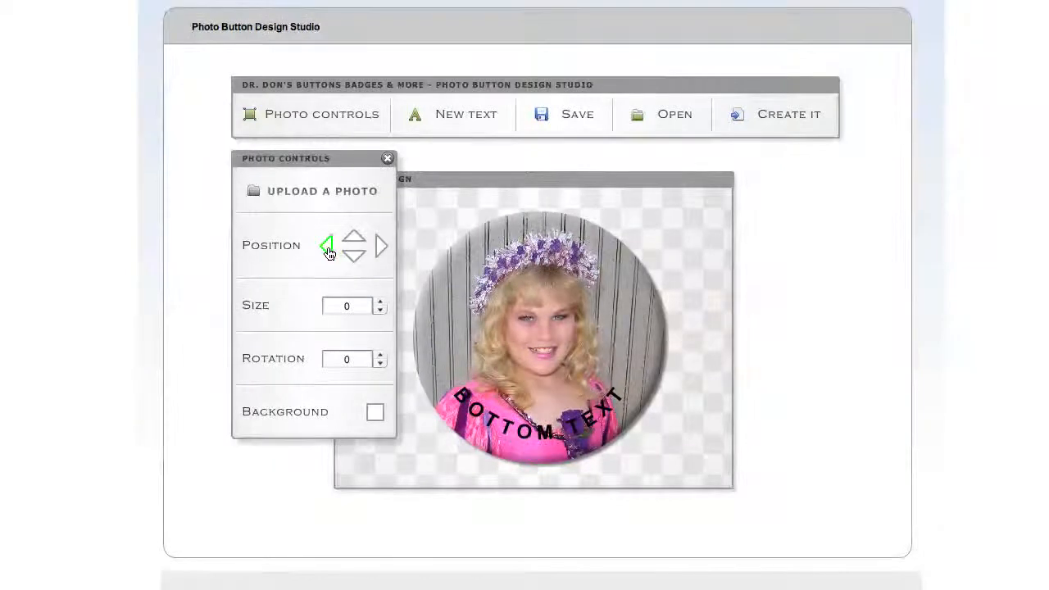
{"action": "left_click", "coordinate": [328, 250]}
{"action": "left_click", "coordinate": [380, 247]}
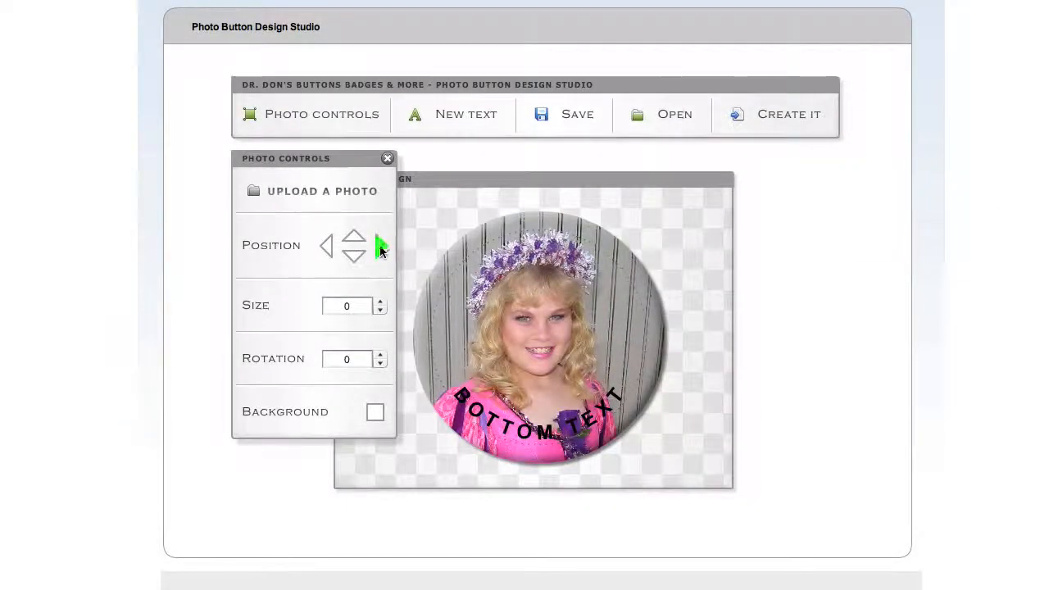
{"action": "left_click", "coordinate": [381, 247]}
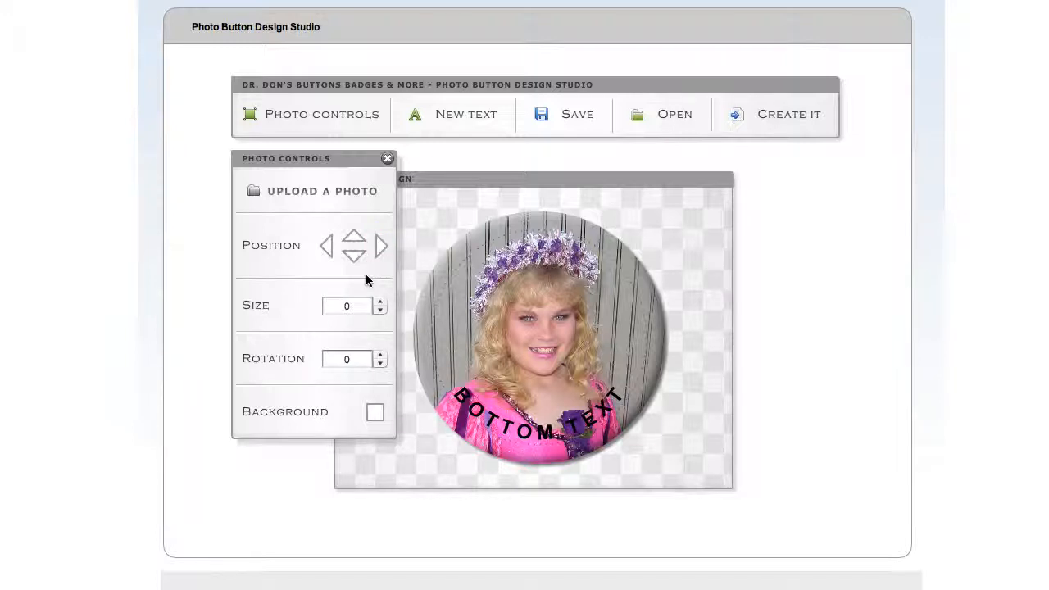
Enlarge the photo on the button by setting its size to 18
{"action": "left_click", "coordinate": [380, 308]}
{"action": "left_click", "coordinate": [380, 308]}
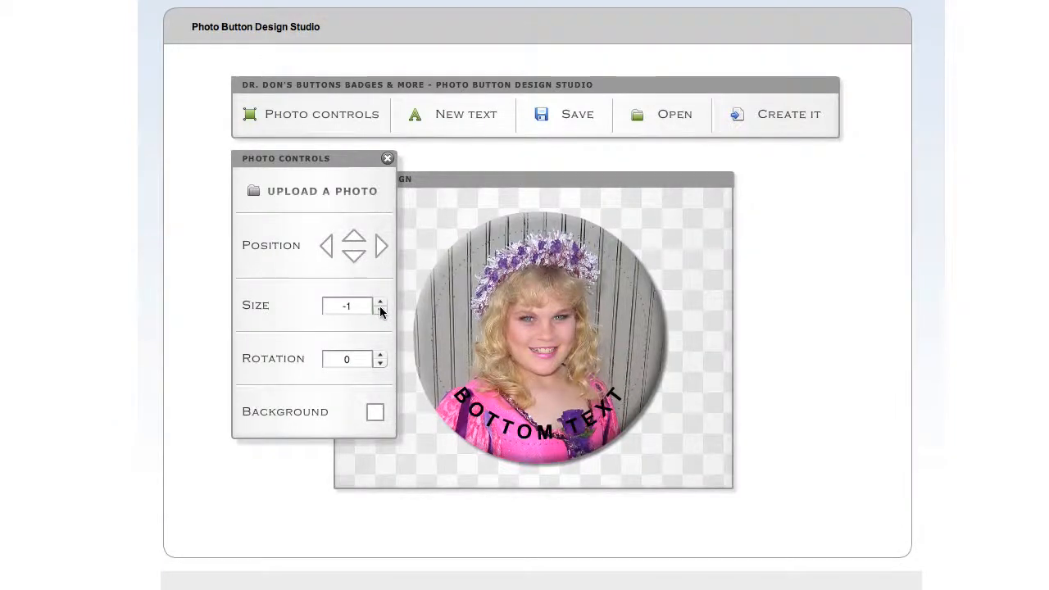
{"action": "left_click", "coordinate": [380, 308]}
{"action": "left_click", "coordinate": [380, 308]}
{"action": "left_click", "coordinate": [380, 308]}
{"action": "left_click", "coordinate": [379, 303]}
{"action": "left_click", "coordinate": [379, 302]}
{"action": "left_click", "coordinate": [379, 302]}
{"action": "left_click", "coordinate": [379, 302]}
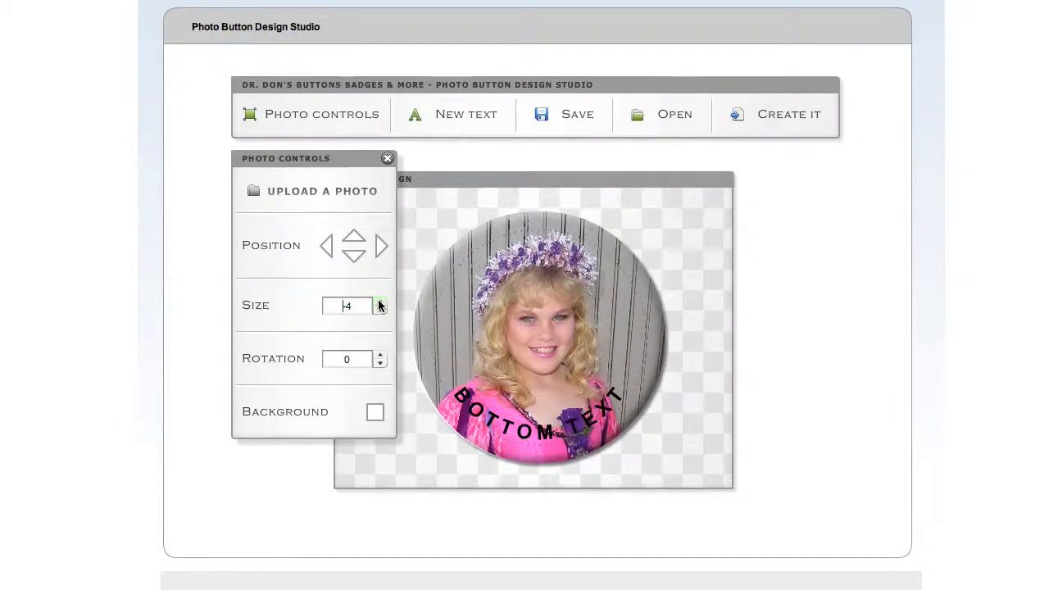
{"action": "left_click", "coordinate": [378, 301]}
{"action": "left_click", "coordinate": [378, 301]}
{"action": "left_click", "coordinate": [379, 302]}
{"action": "left_click", "coordinate": [378, 302]}
{"action": "left_click", "coordinate": [378, 301]}
{"action": "left_click", "coordinate": [379, 301]}
{"action": "left_click", "coordinate": [378, 301]}
{"action": "left_click", "coordinate": [378, 301]}
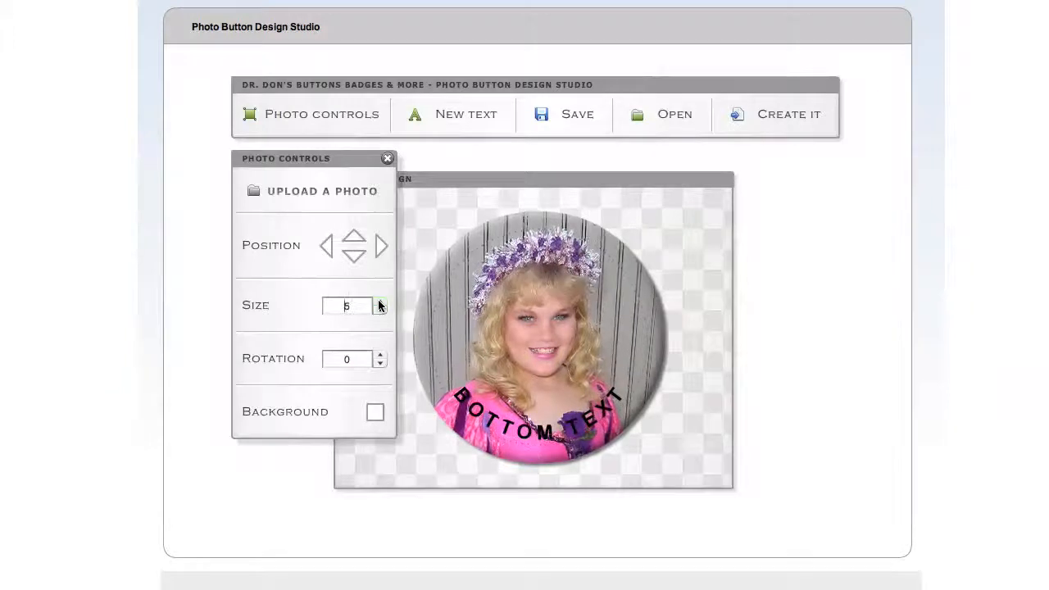
{"action": "left_click", "coordinate": [379, 301]}
{"action": "left_click", "coordinate": [379, 301]}
{"action": "left_click", "coordinate": [379, 302]}
{"action": "left_click", "coordinate": [378, 301]}
{"action": "left_click", "coordinate": [378, 301]}
{"action": "left_click", "coordinate": [379, 301]}
{"action": "left_click", "coordinate": [378, 302]}
{"action": "left_click", "coordinate": [379, 302]}
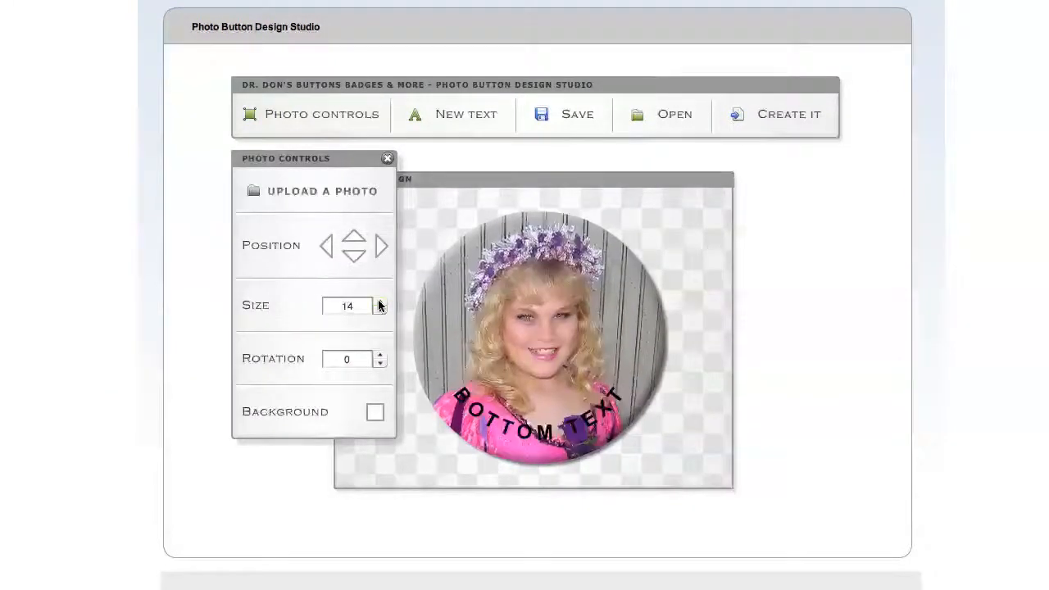
{"action": "left_click", "coordinate": [378, 302]}
{"action": "left_click", "coordinate": [379, 302]}
{"action": "left_click", "coordinate": [378, 301]}
{"action": "left_click", "coordinate": [378, 302]}
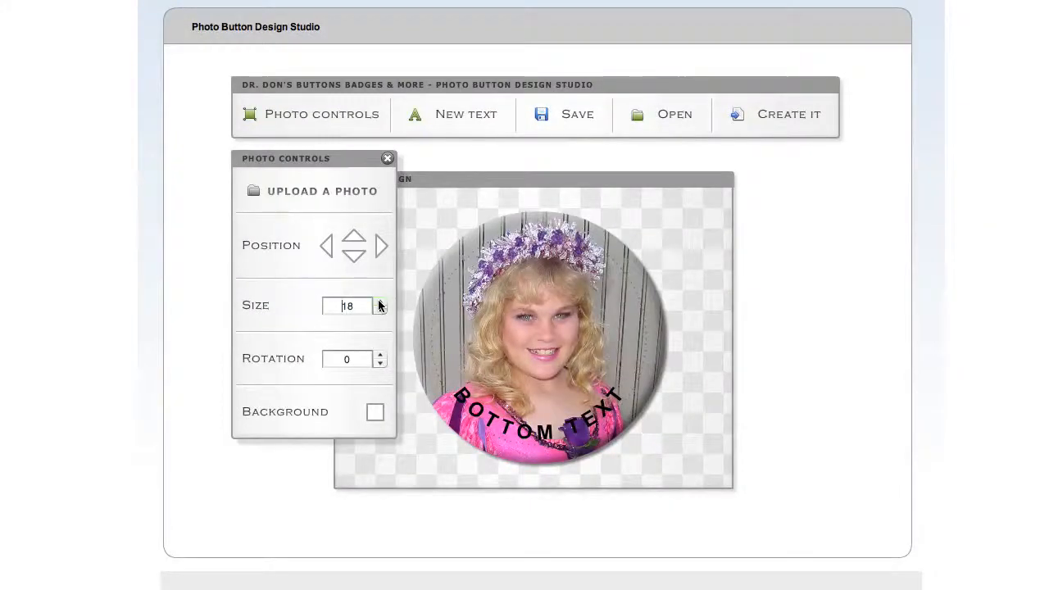
Nudge the enlarged photo slightly downward within the button
{"action": "left_click", "coordinate": [354, 261]}
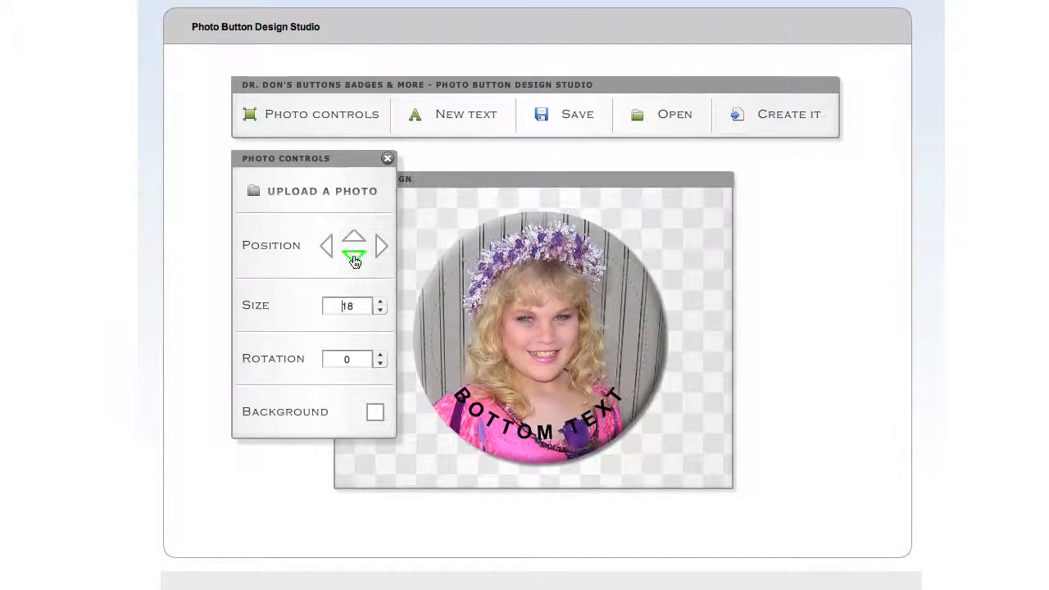
{"action": "left_click", "coordinate": [354, 261]}
{"action": "left_click", "coordinate": [354, 261]}
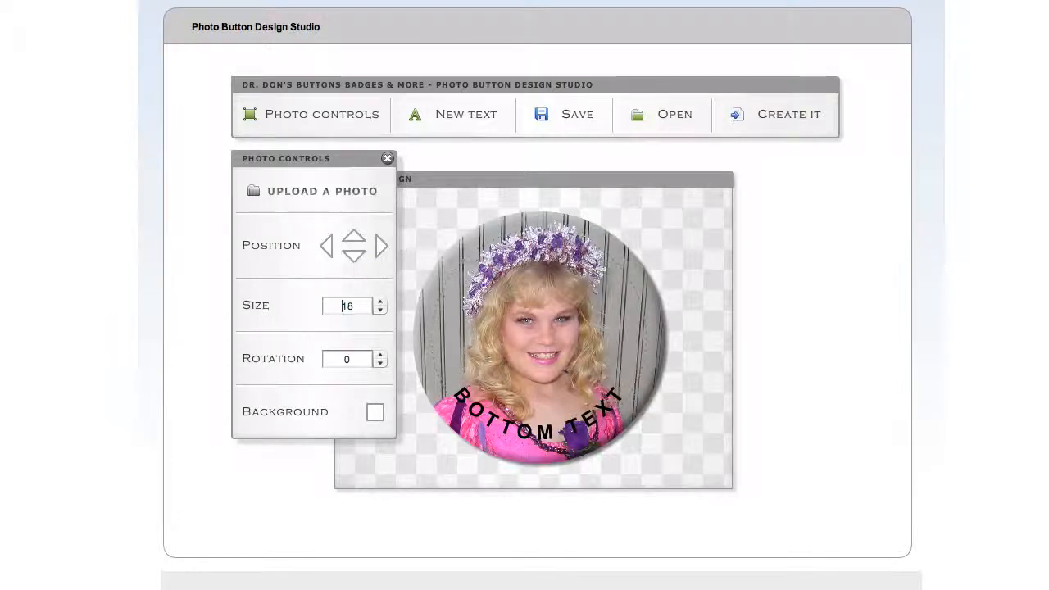
Try out different tilts of the photo and set its rotation to 2
{"action": "left_click", "coordinate": [380, 355]}
{"action": "left_click", "coordinate": [380, 354]}
{"action": "left_click", "coordinate": [380, 355]}
{"action": "left_click", "coordinate": [379, 355]}
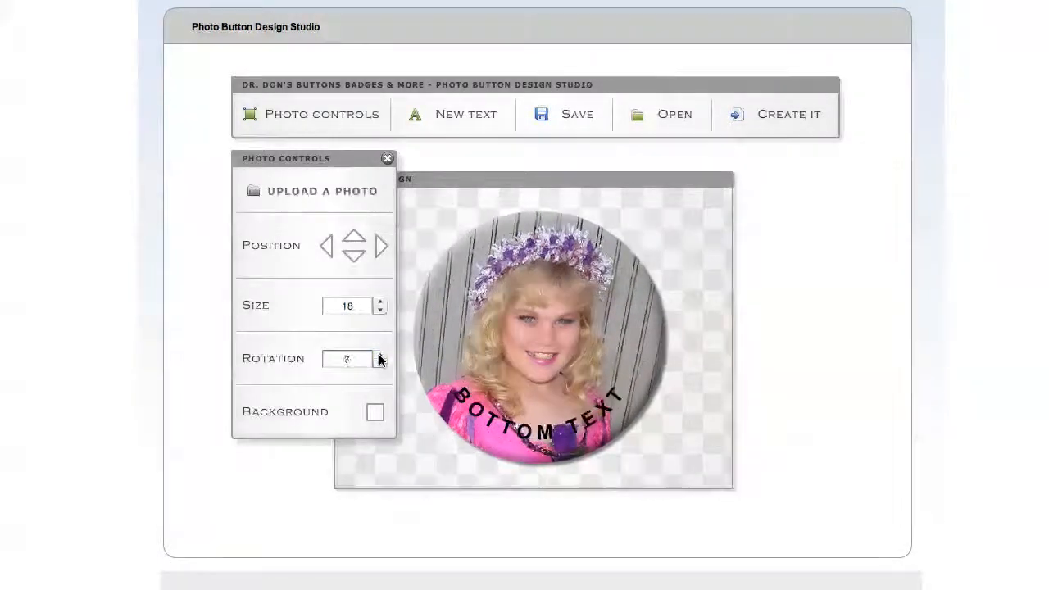
{"action": "left_click", "coordinate": [380, 354]}
{"action": "left_click", "coordinate": [379, 355]}
{"action": "left_click", "coordinate": [379, 355]}
{"action": "left_click", "coordinate": [380, 355]}
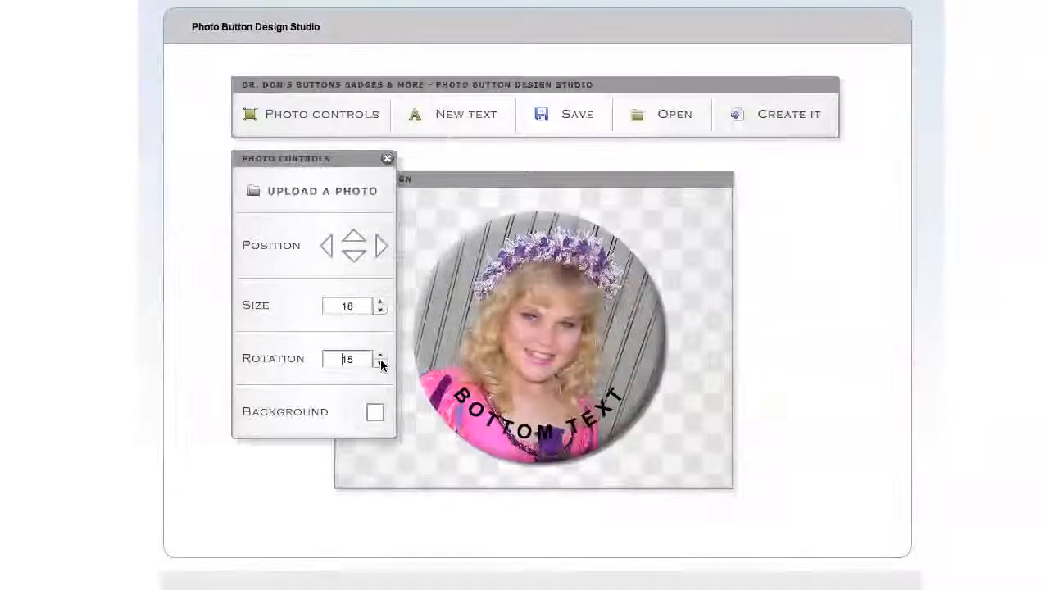
{"action": "left_click", "coordinate": [380, 362]}
{"action": "left_click", "coordinate": [380, 362]}
{"action": "left_click", "coordinate": [380, 362]}
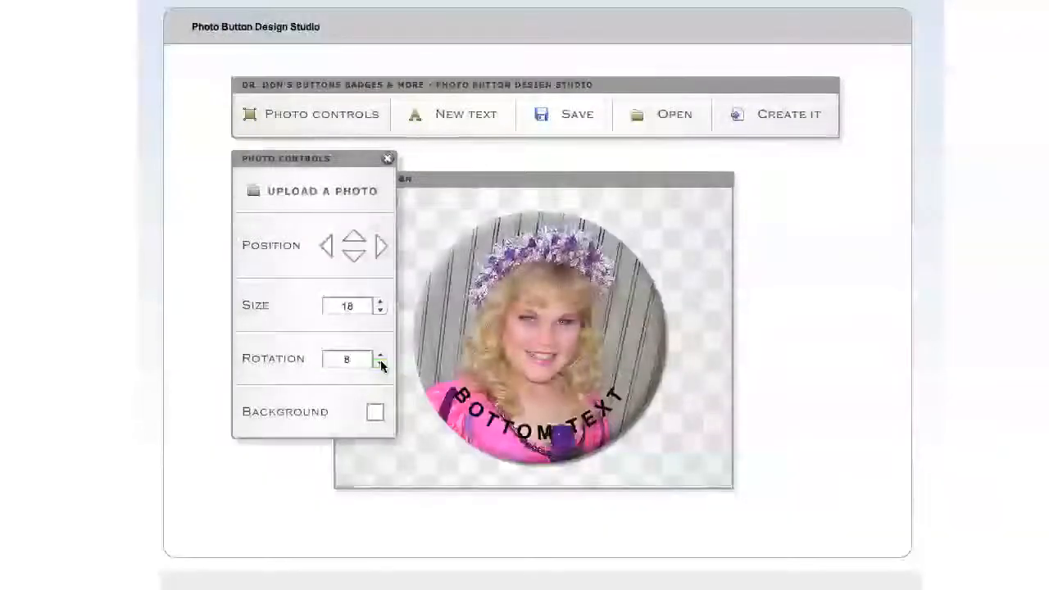
{"action": "left_click", "coordinate": [380, 362]}
{"action": "left_click", "coordinate": [381, 362]}
{"action": "left_click", "coordinate": [380, 362]}
{"action": "left_click", "coordinate": [380, 362]}
{"action": "left_click", "coordinate": [380, 362]}
{"action": "left_click", "coordinate": [380, 362]}
{"action": "left_click", "coordinate": [380, 362]}
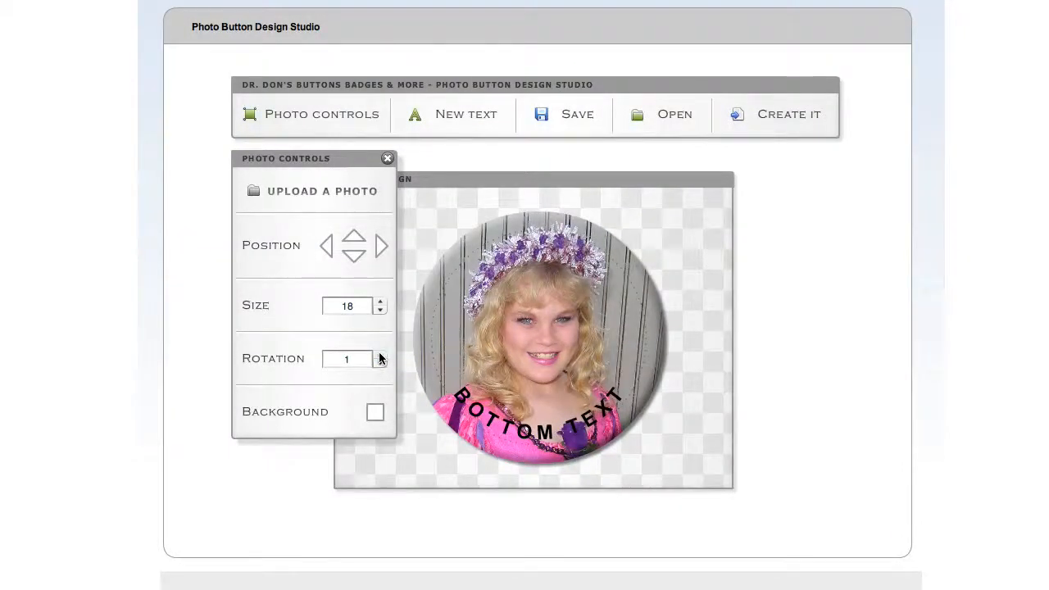
{"action": "left_click", "coordinate": [380, 355]}
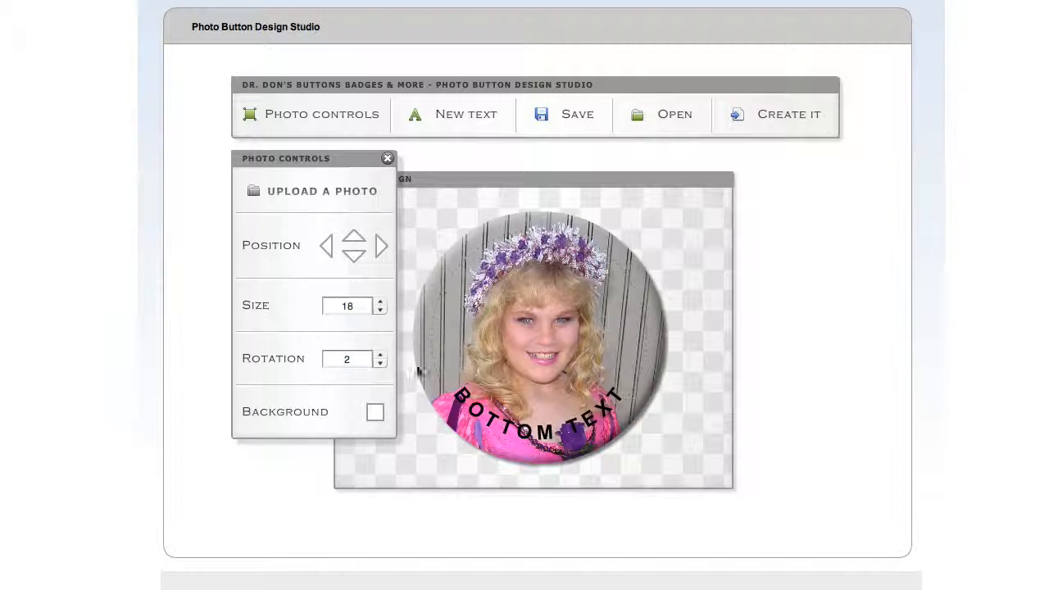
Replace the curved BOTTOM TEXT with "PRINCESS" followed by the person's first name, in capitals
{"action": "left_click", "coordinate": [519, 424]}
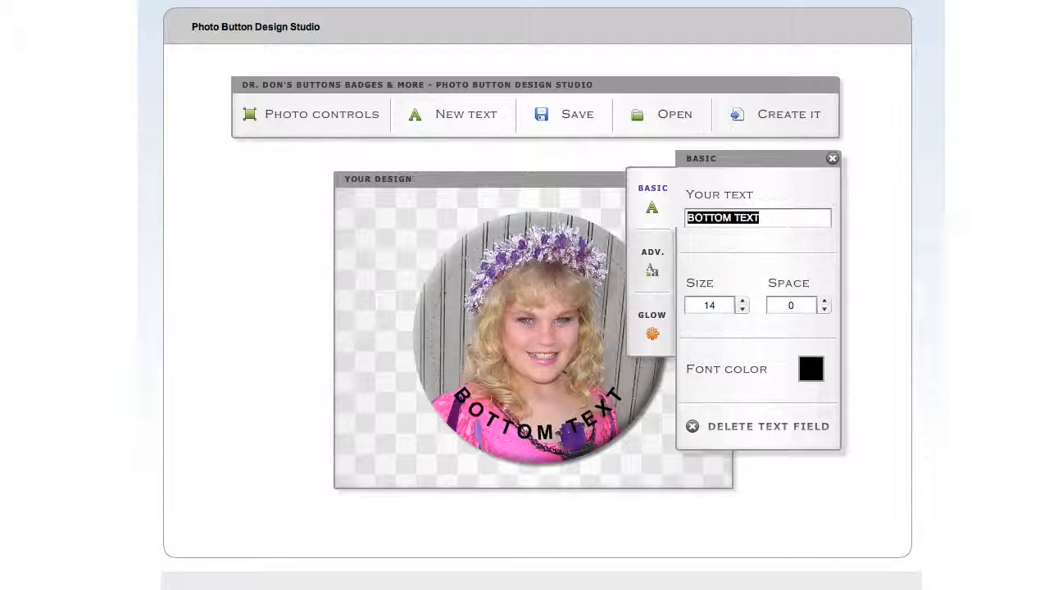
{"action": "type", "text": "P"}
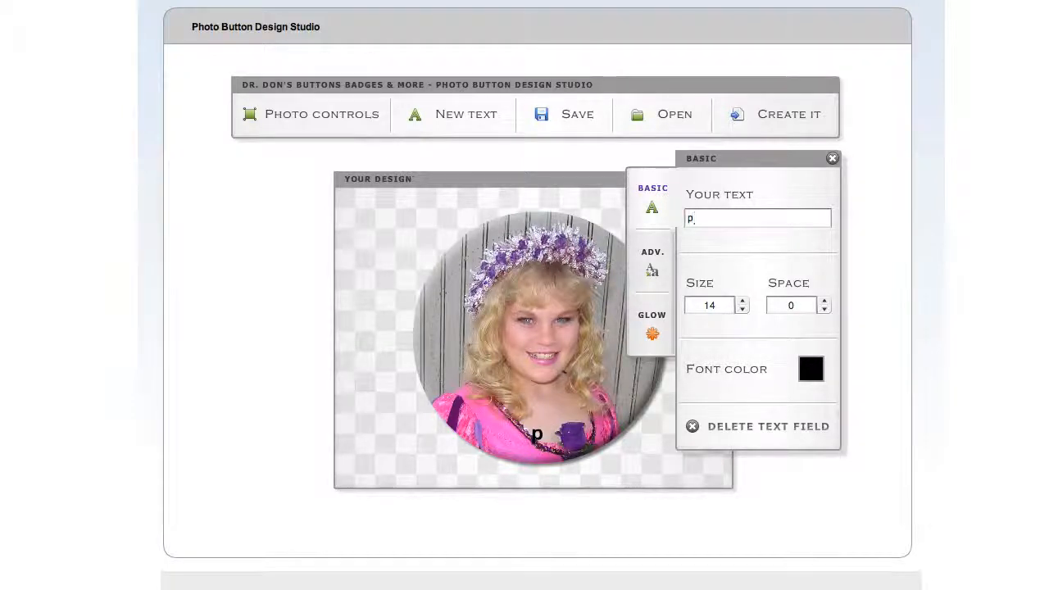
{"action": "key", "text": "BackSpace"}
{"action": "type", "text": "PRIN"}
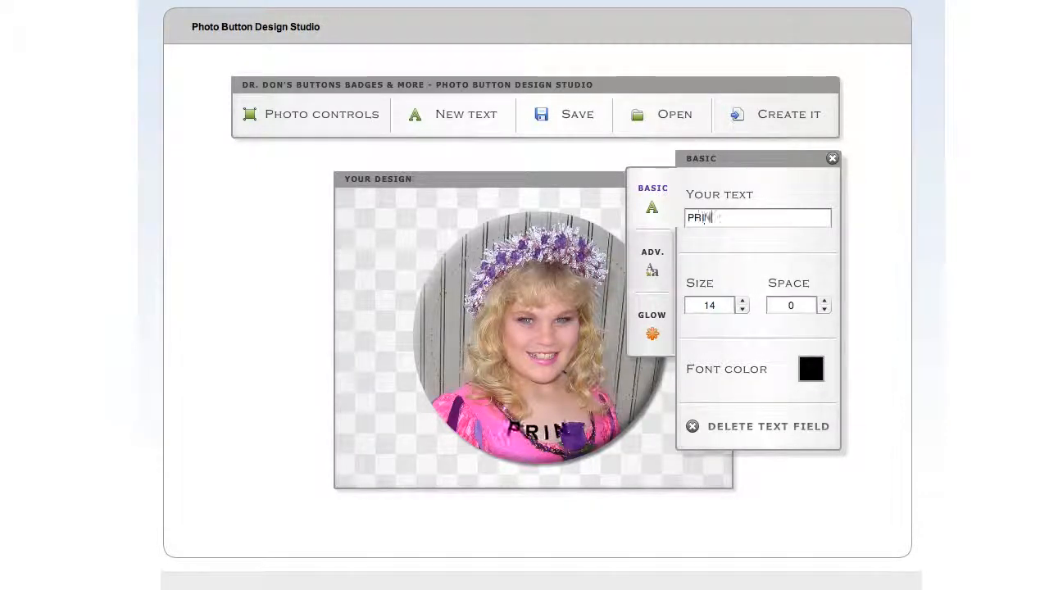
{"action": "type", "text": "CESS AMY"}
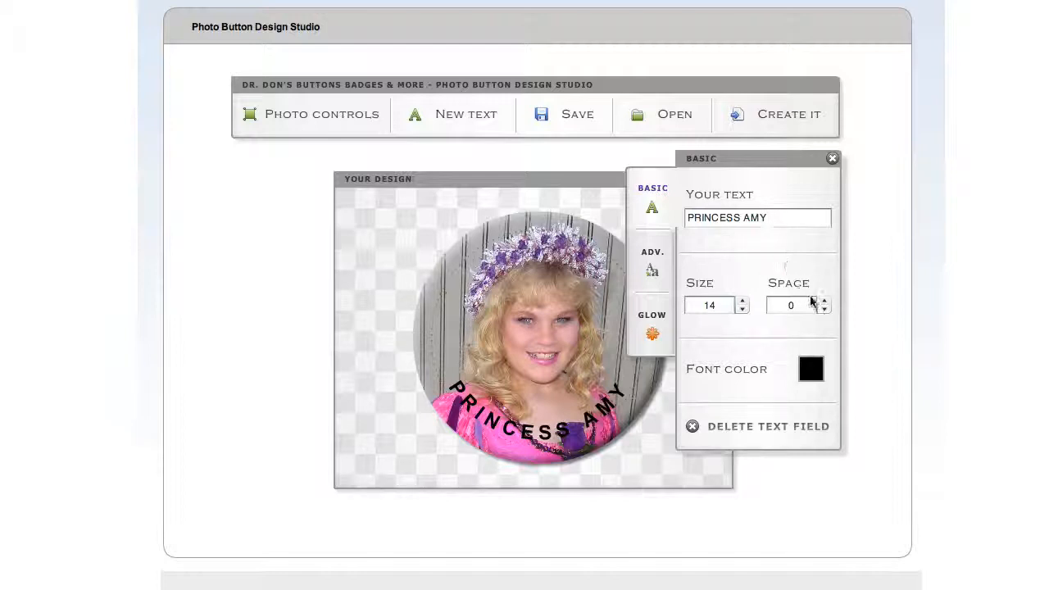
Try a custom purple on the curved bottom text, and set its font color to the default pink, 0xFF65CB
{"action": "left_click", "coordinate": [811, 369]}
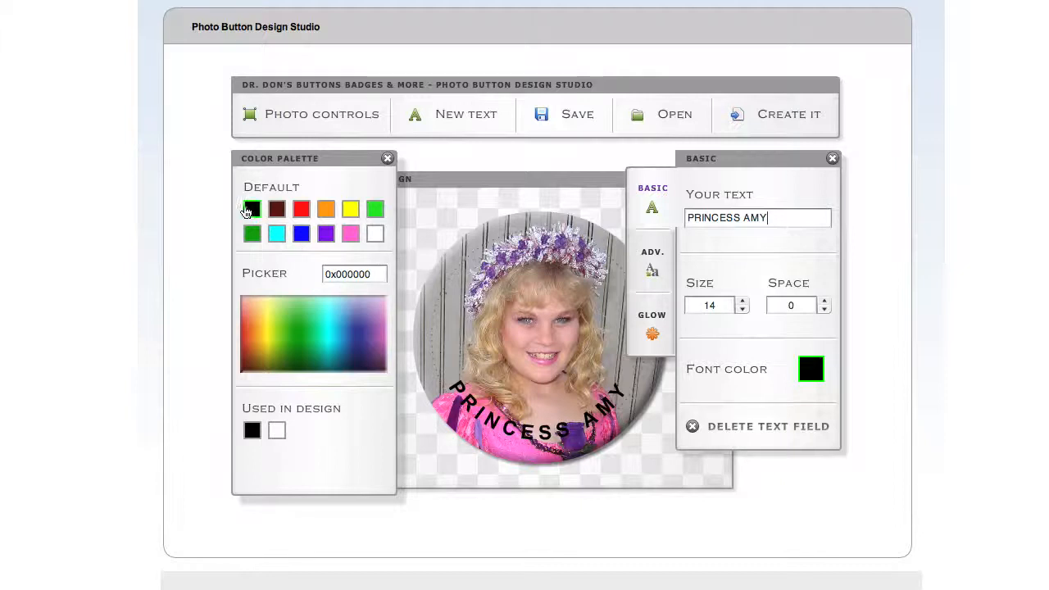
{"action": "left_click", "coordinate": [351, 238]}
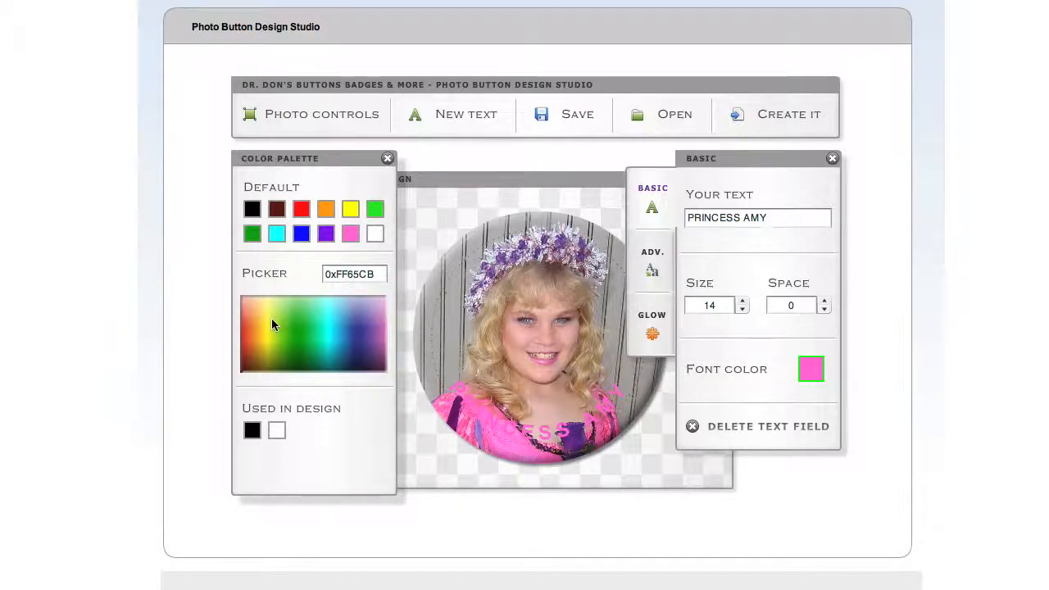
{"action": "left_click_drag", "start_coordinate": [289, 315], "coordinate": [385, 334]}
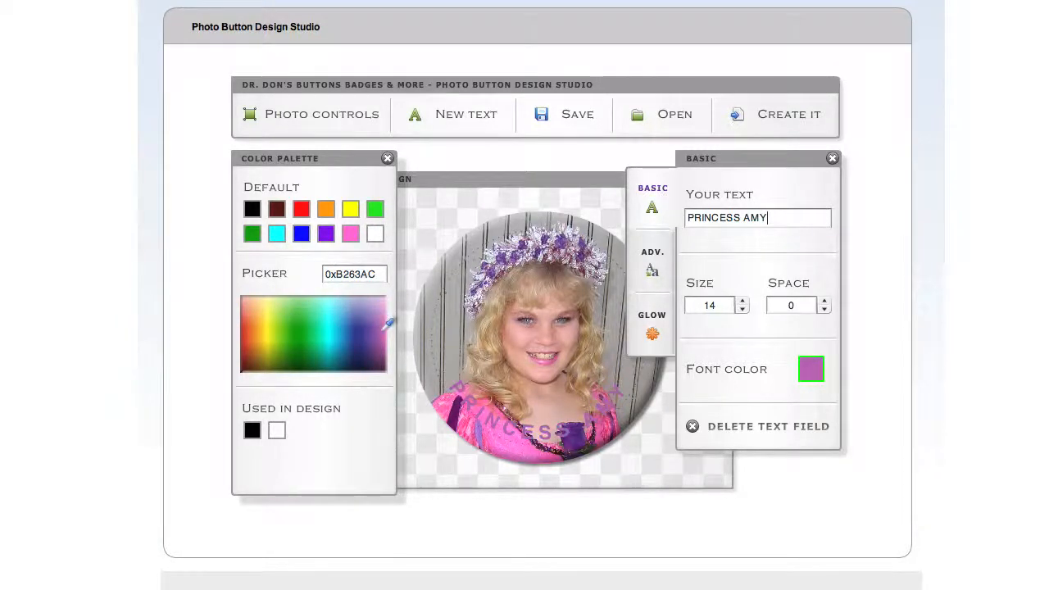
{"action": "left_click", "coordinate": [351, 236]}
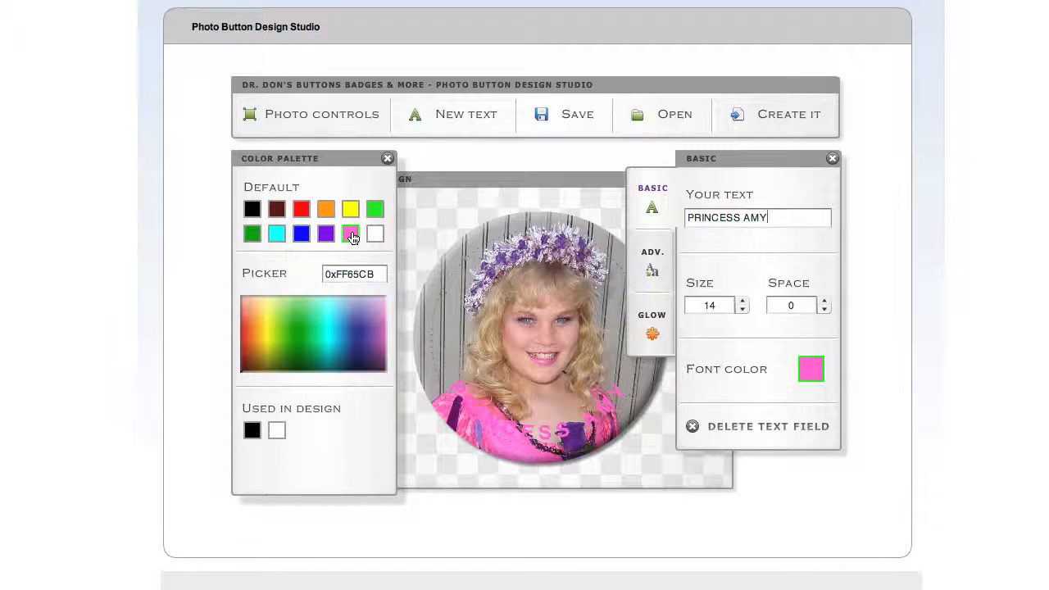
Add a glow of size 3 around the curved bottom text
{"action": "left_click", "coordinate": [652, 337]}
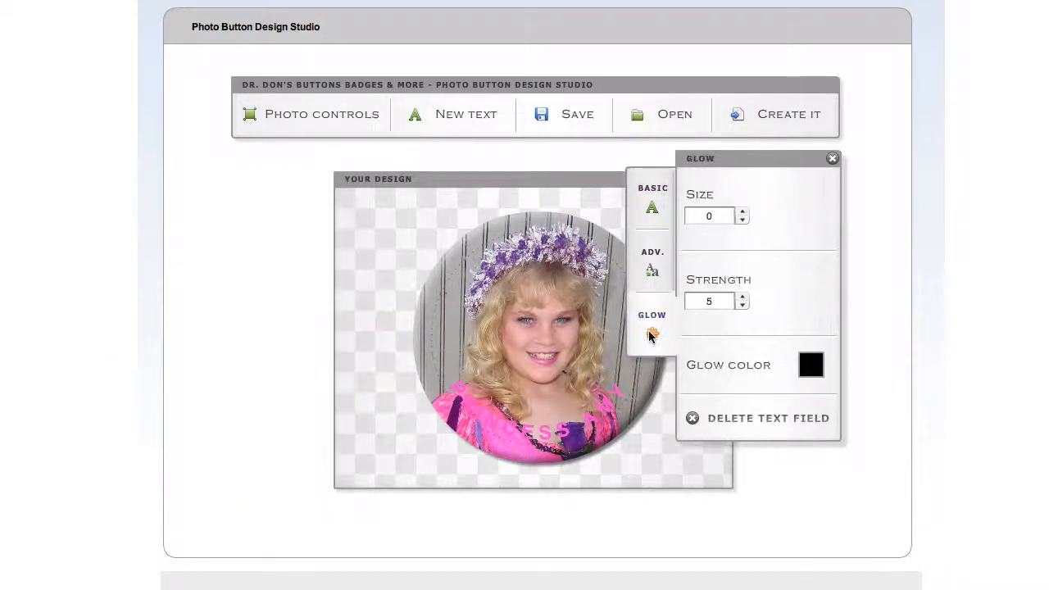
{"action": "left_click", "coordinate": [742, 212]}
{"action": "left_click", "coordinate": [742, 211]}
{"action": "left_click", "coordinate": [742, 211]}
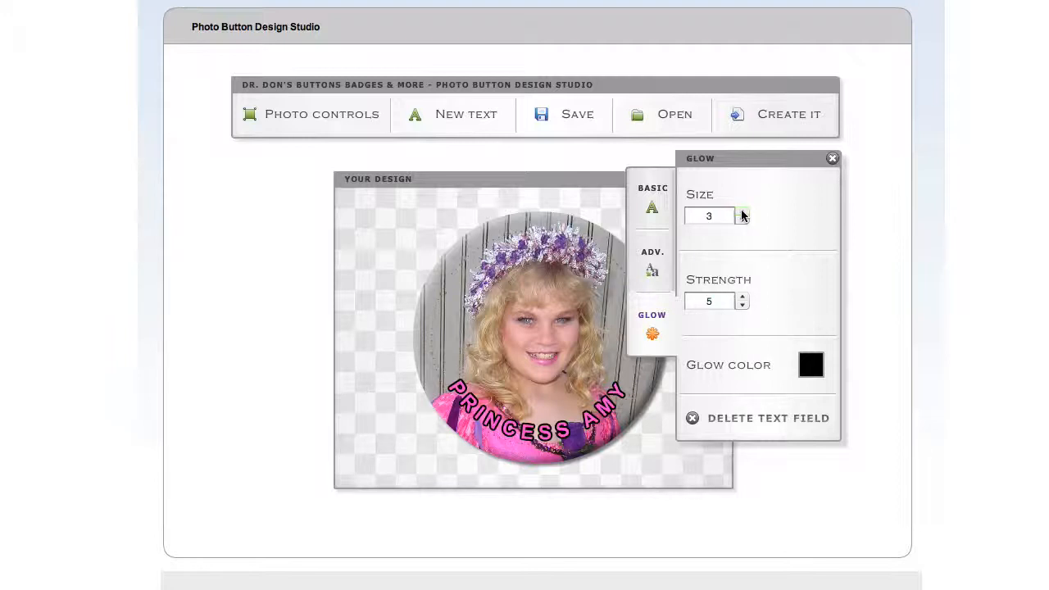
Reduce the glow size of the curved bottom text to 2 and set its font to Capitals
{"action": "left_click", "coordinate": [741, 221]}
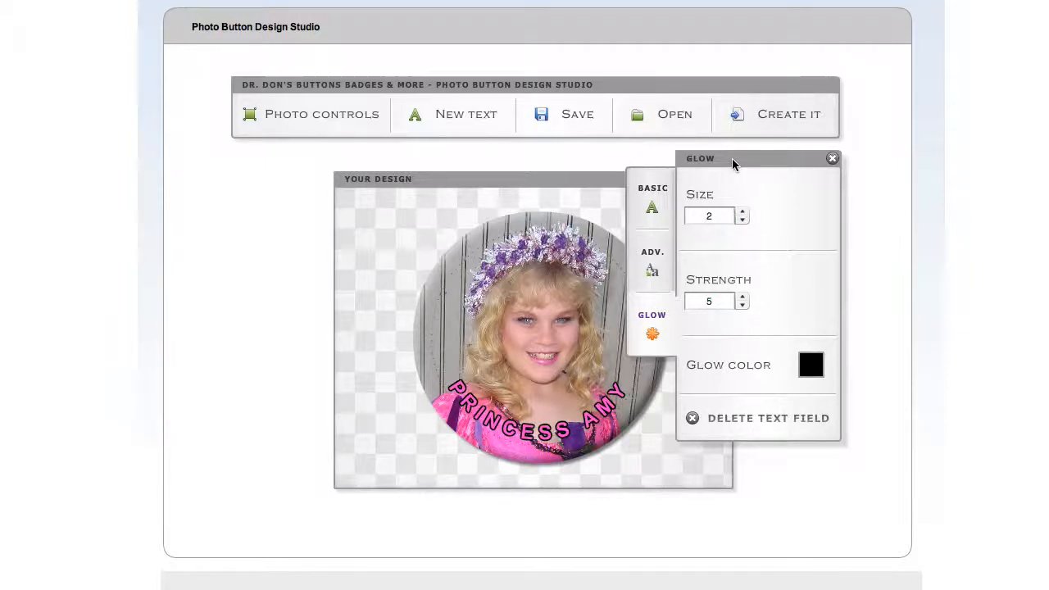
{"action": "left_click_drag", "start_coordinate": [735, 164], "coordinate": [805, 168]}
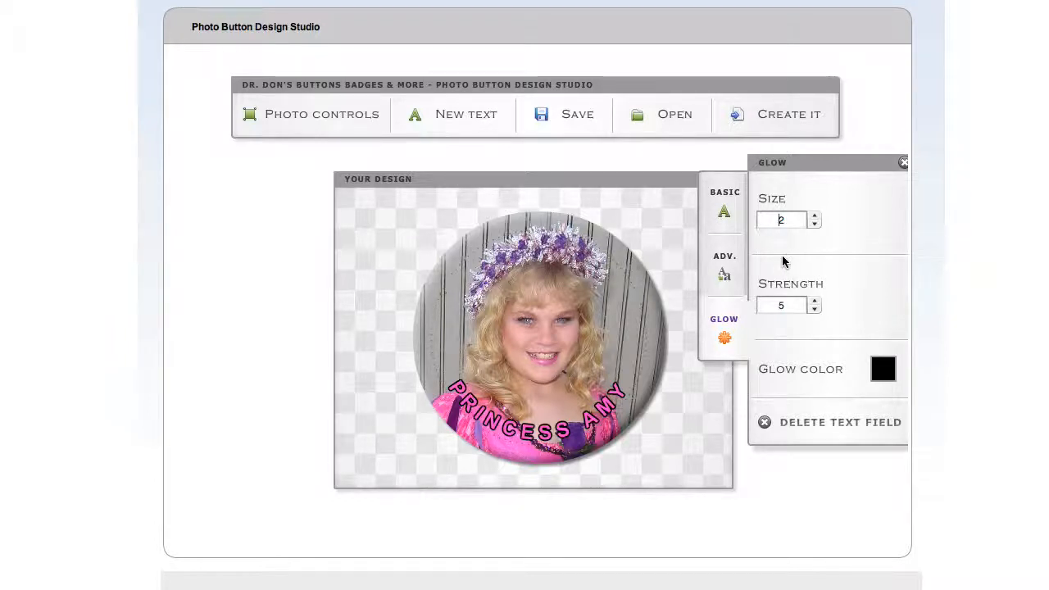
{"action": "left_click", "coordinate": [725, 276]}
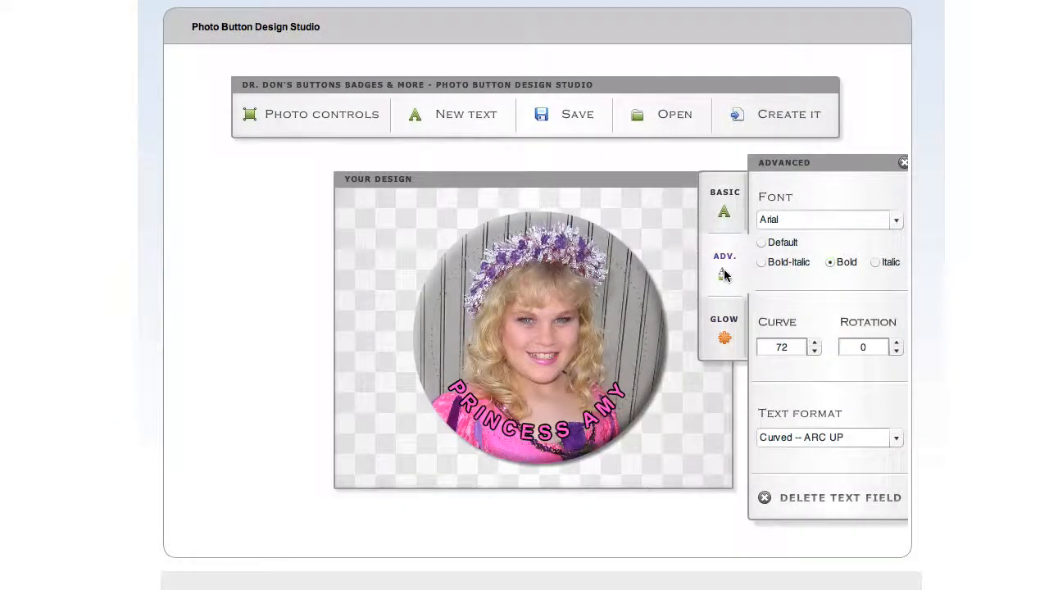
{"action": "left_click", "coordinate": [797, 220]}
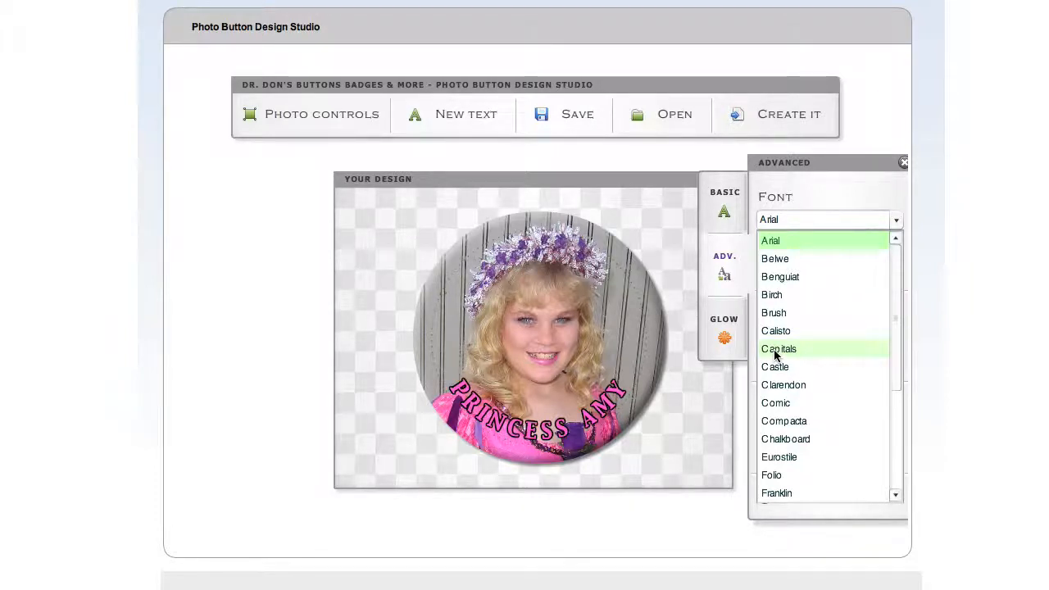
{"action": "left_click", "coordinate": [775, 351]}
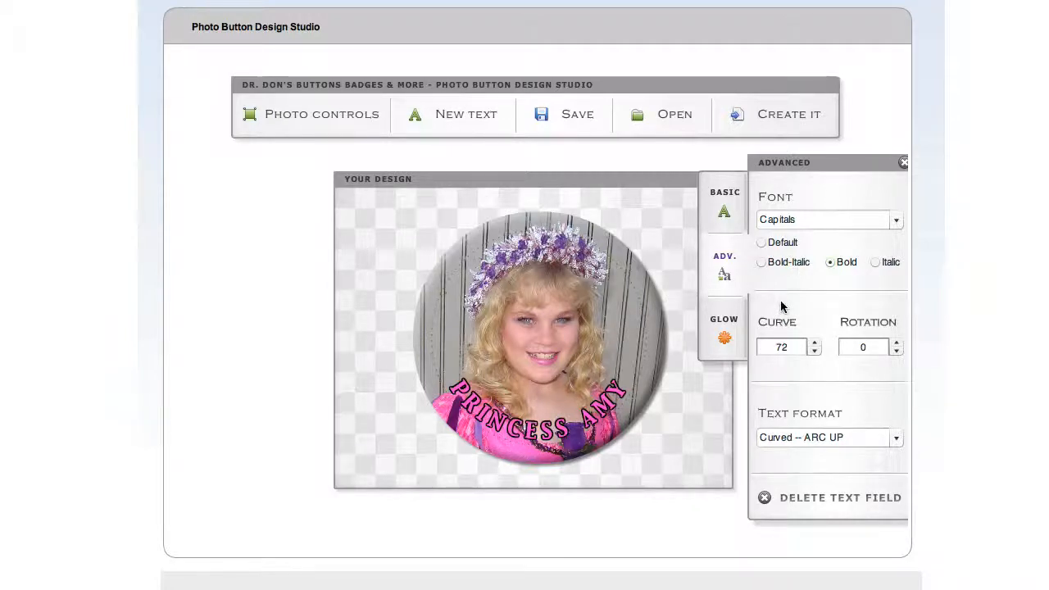
Try sizes 15 and 13 on the curved bottom text and set its size back to 14
{"action": "left_click", "coordinate": [724, 214]}
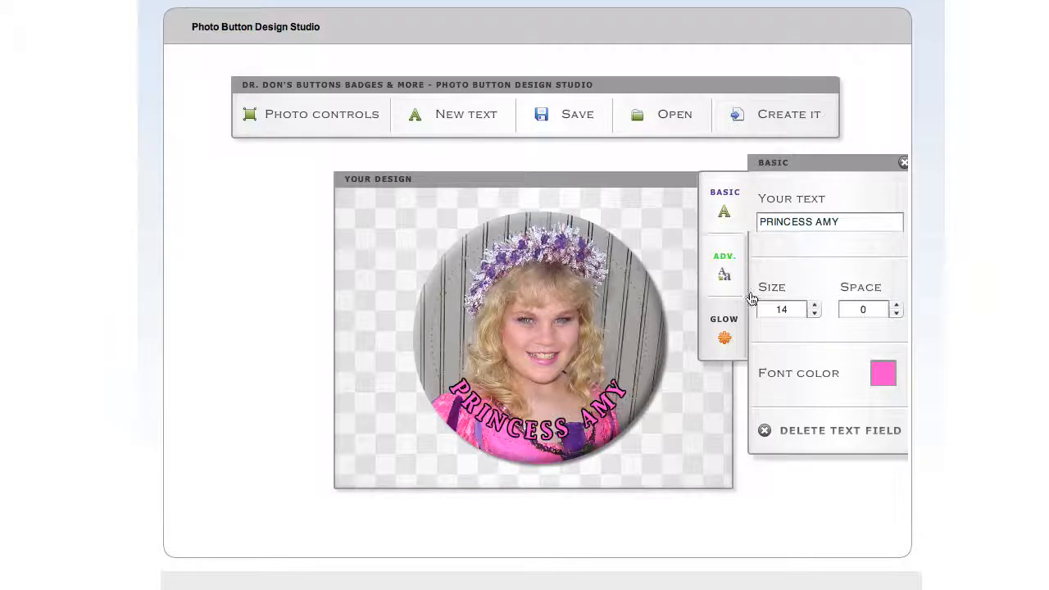
{"action": "left_click", "coordinate": [813, 307]}
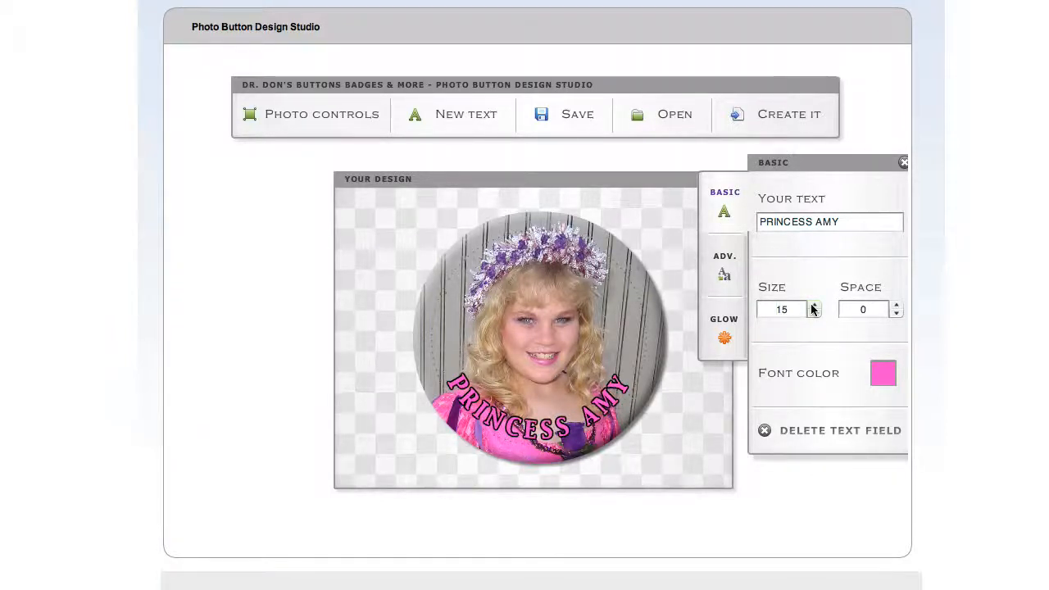
{"action": "left_click", "coordinate": [814, 313]}
{"action": "left_click", "coordinate": [814, 313]}
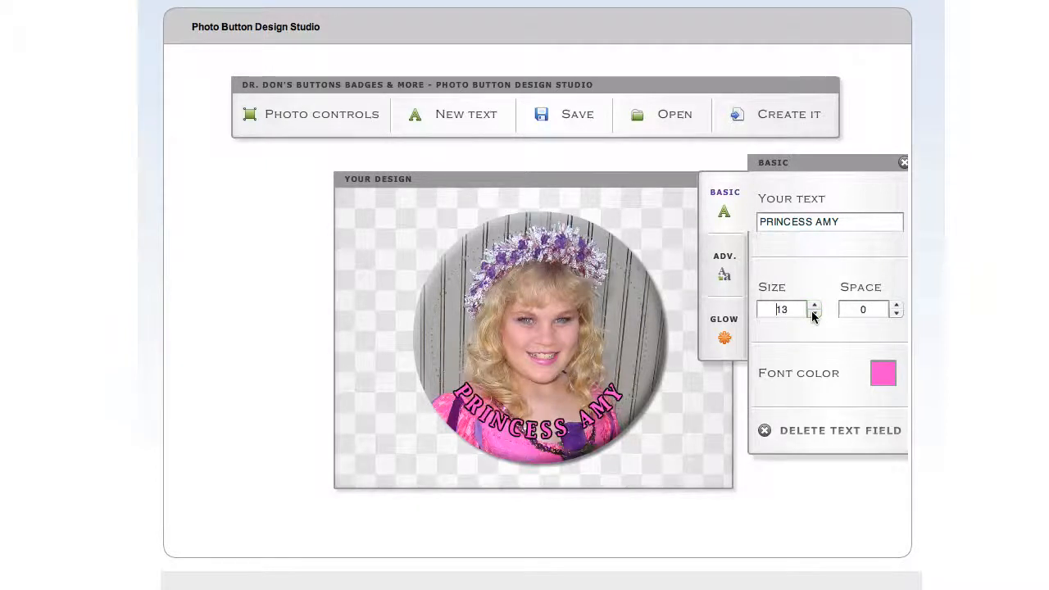
{"action": "left_click", "coordinate": [813, 306]}
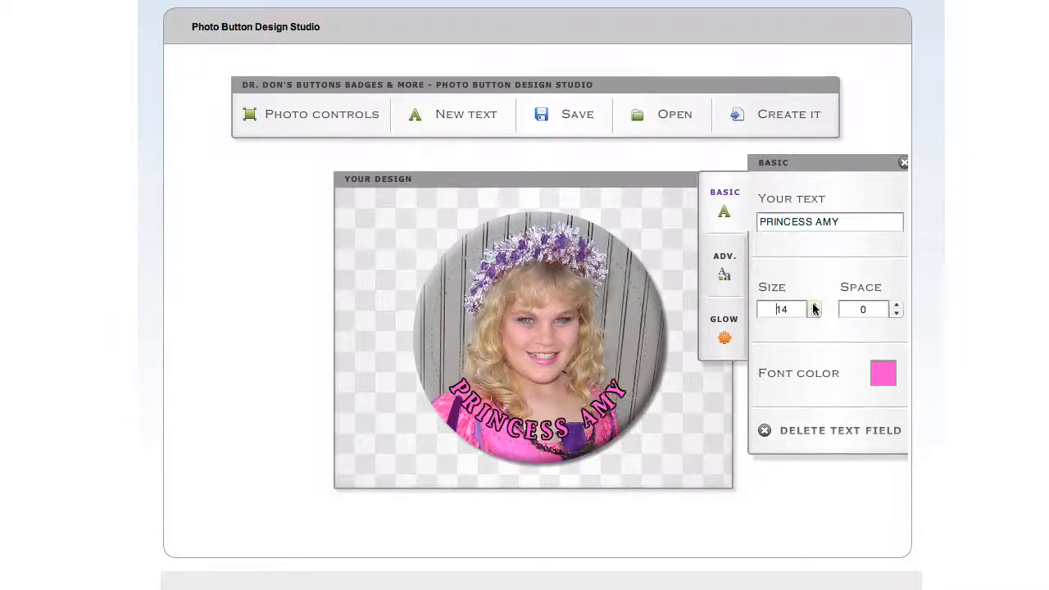
Try wider letter spacing up to 1.8 on the curved bottom text and return the spacing to 0
{"action": "left_click", "coordinate": [897, 306]}
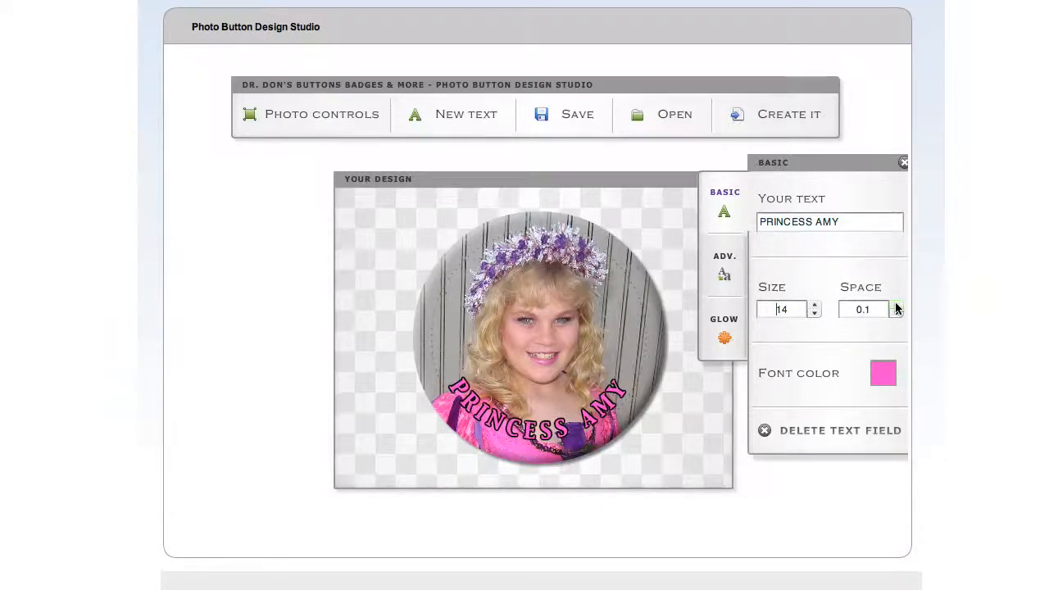
{"action": "left_click", "coordinate": [896, 306]}
{"action": "left_click", "coordinate": [896, 305]}
{"action": "left_click", "coordinate": [897, 305]}
{"action": "left_click", "coordinate": [896, 305]}
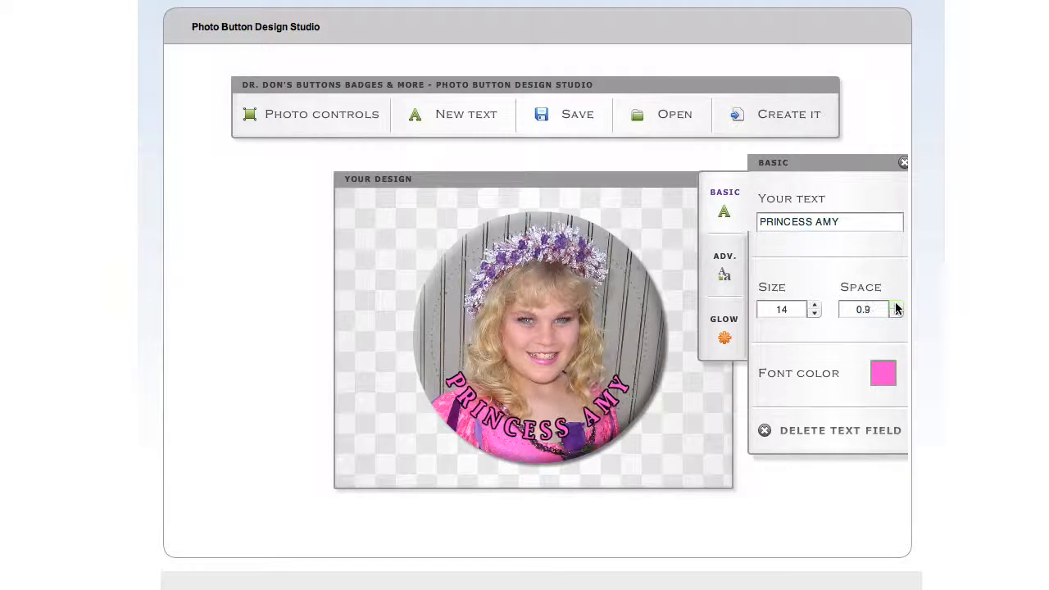
{"action": "left_click", "coordinate": [897, 305]}
{"action": "left_click", "coordinate": [897, 305]}
{"action": "left_click", "coordinate": [896, 305]}
{"action": "left_click", "coordinate": [897, 305]}
{"action": "left_click", "coordinate": [897, 305]}
{"action": "left_click", "coordinate": [896, 305]}
{"action": "left_click", "coordinate": [896, 305]}
{"action": "left_click", "coordinate": [896, 305]}
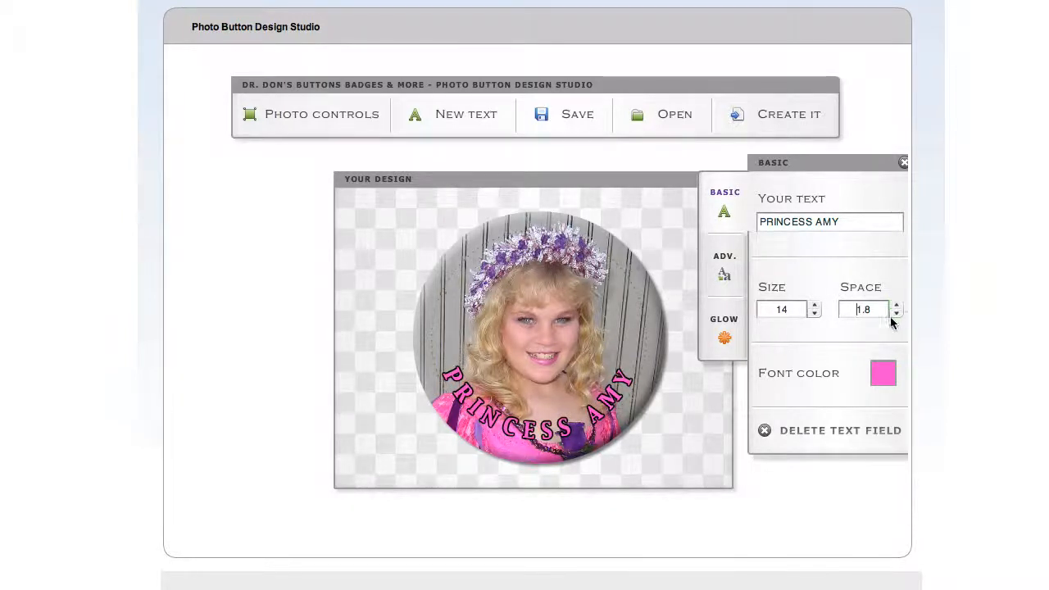
{"action": "left_click", "coordinate": [896, 314]}
{"action": "left_click", "coordinate": [896, 314]}
{"action": "left_click", "coordinate": [897, 314]}
{"action": "left_click", "coordinate": [897, 314]}
{"action": "left_click", "coordinate": [897, 314]}
{"action": "left_click", "coordinate": [897, 314]}
{"action": "left_click", "coordinate": [897, 314]}
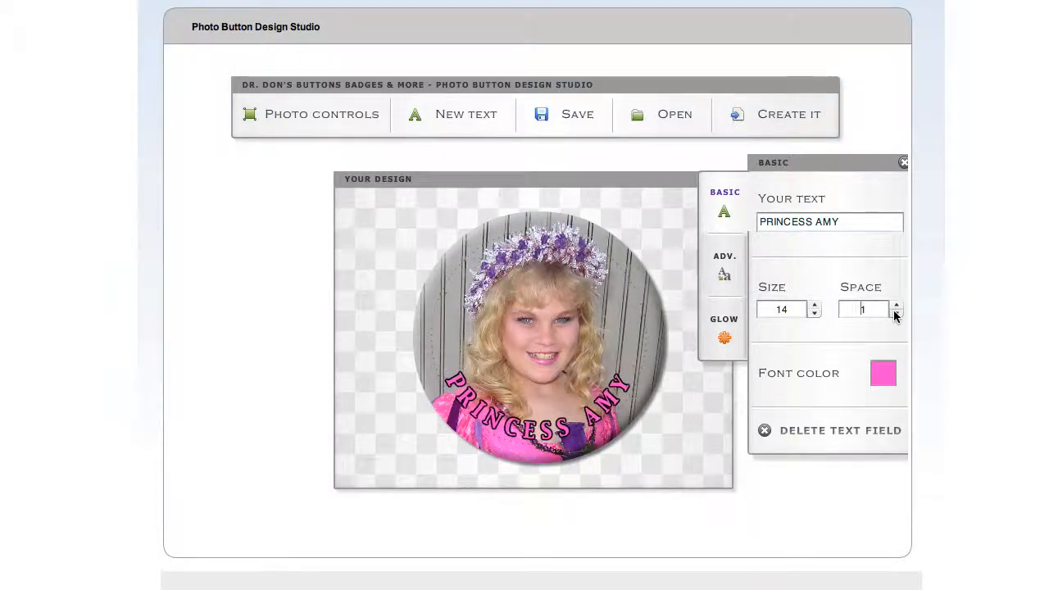
{"action": "left_click", "coordinate": [897, 314]}
{"action": "left_click", "coordinate": [896, 313]}
{"action": "left_click", "coordinate": [896, 314]}
{"action": "left_click", "coordinate": [897, 314]}
{"action": "left_click", "coordinate": [896, 314]}
{"action": "left_click", "coordinate": [896, 313]}
{"action": "left_click", "coordinate": [896, 314]}
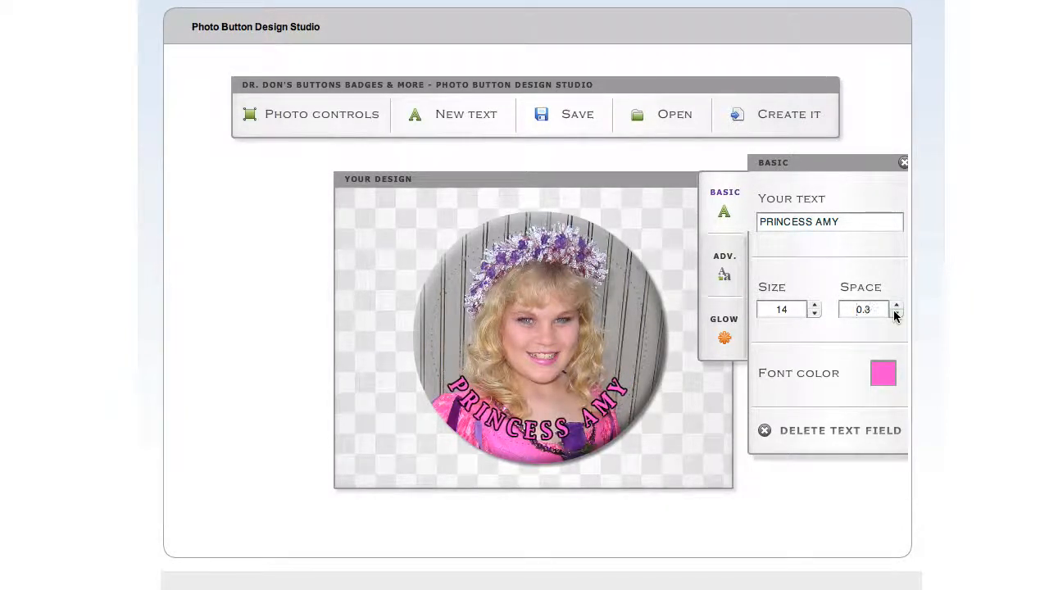
{"action": "left_click", "coordinate": [896, 314]}
{"action": "left_click", "coordinate": [896, 313]}
{"action": "left_click", "coordinate": [896, 314]}
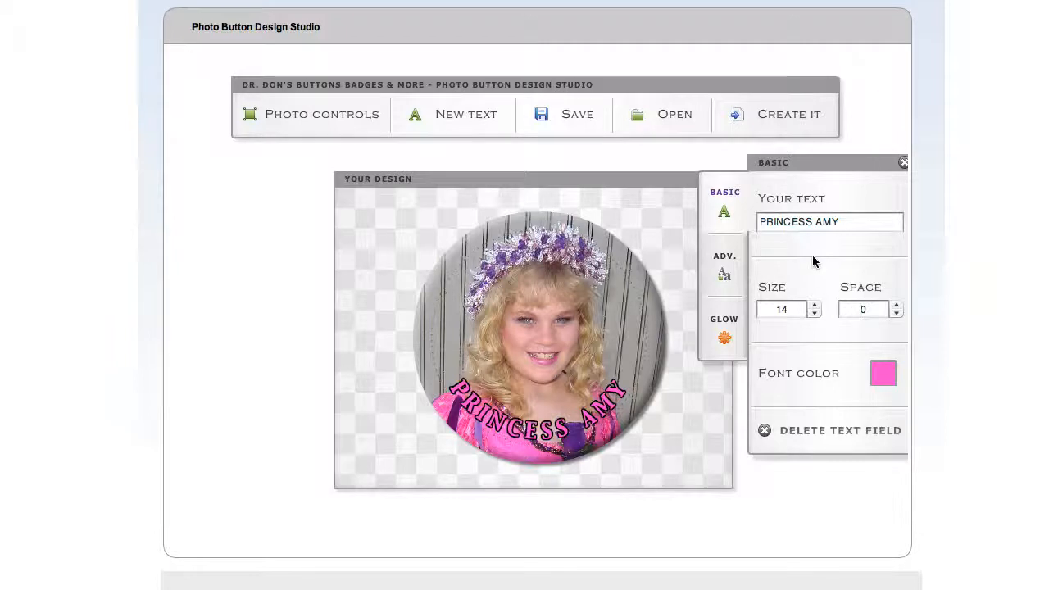
Save the design under the person's first name and reopen that saved design
{"action": "left_click", "coordinate": [578, 119]}
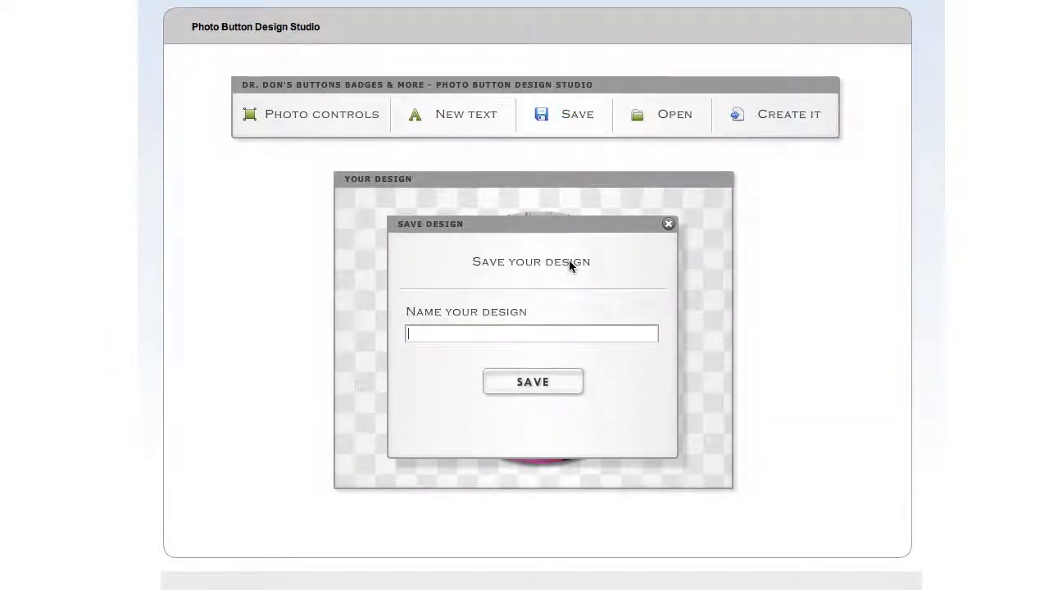
{"action": "type", "text": "AMY"}
{"action": "left_click", "coordinate": [525, 382]}
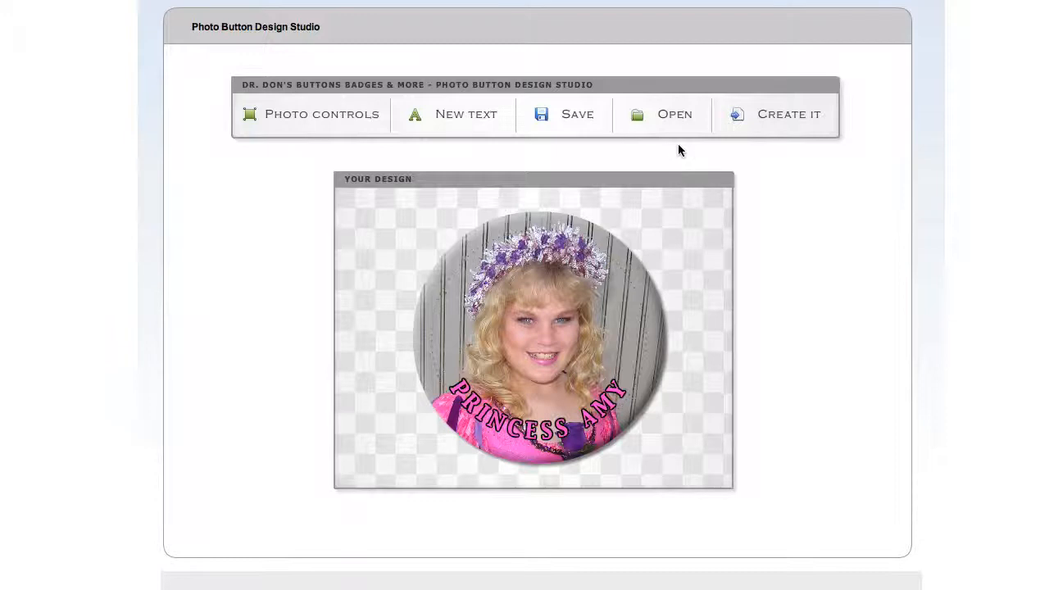
{"action": "left_click", "coordinate": [675, 118]}
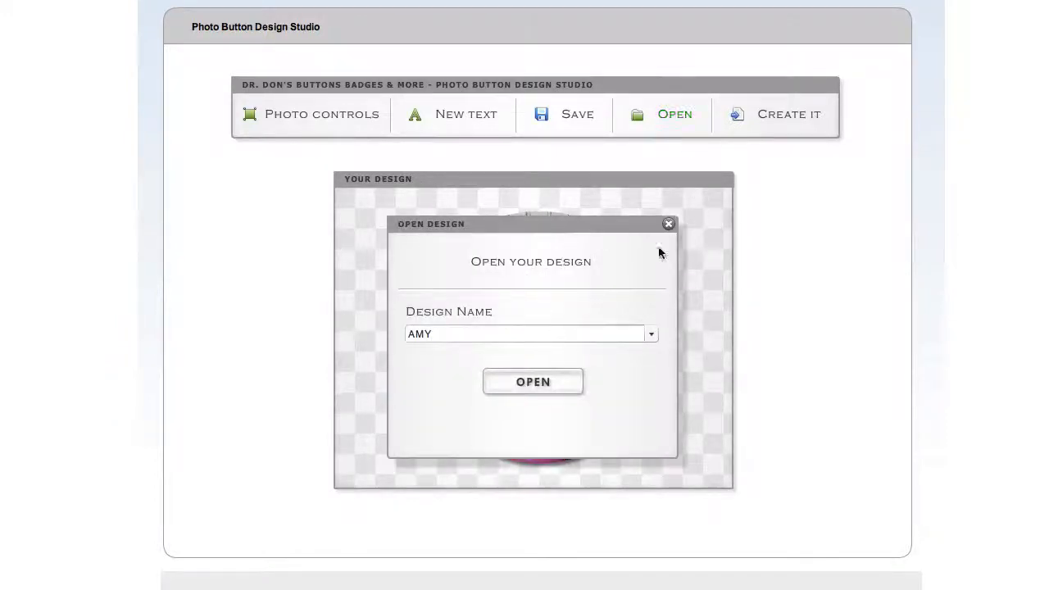
{"action": "left_click", "coordinate": [519, 382]}
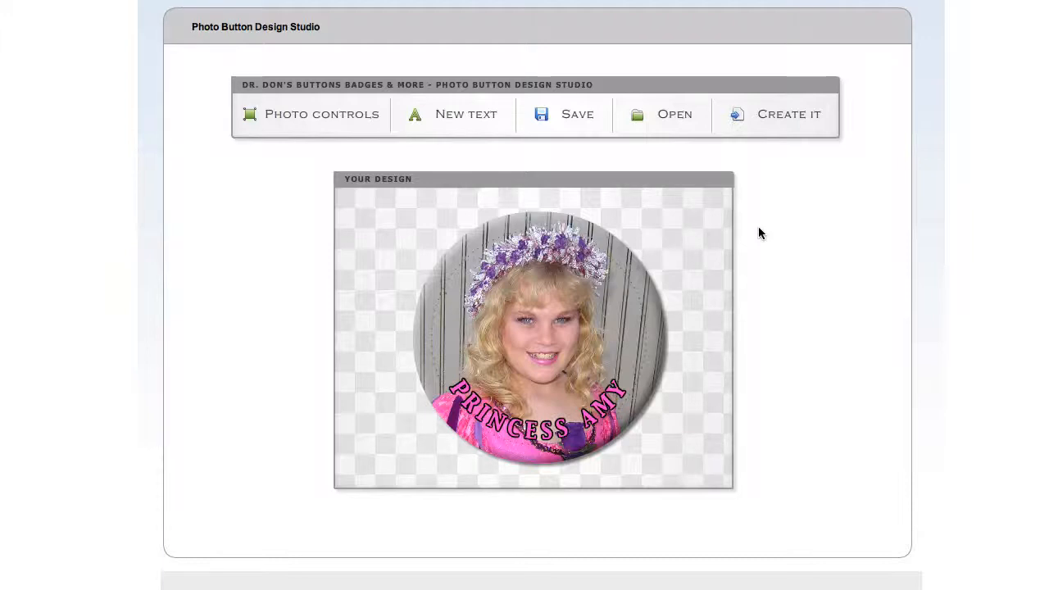
Create the design as a 3" inch round pin-back button and download its printable layout to the Desktop
{"action": "left_click", "coordinate": [785, 119]}
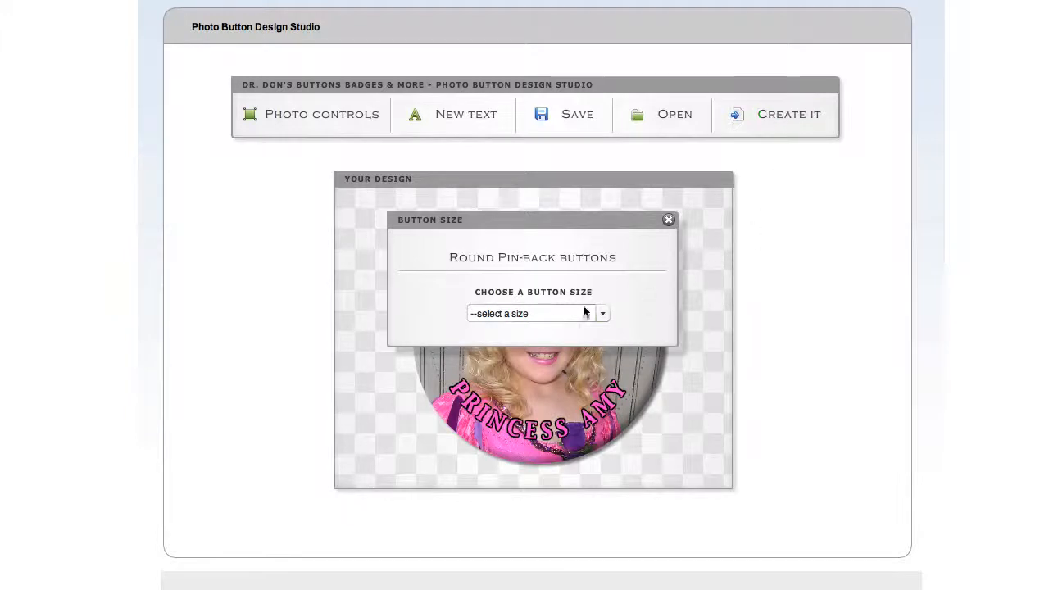
{"action": "left_click", "coordinate": [556, 314]}
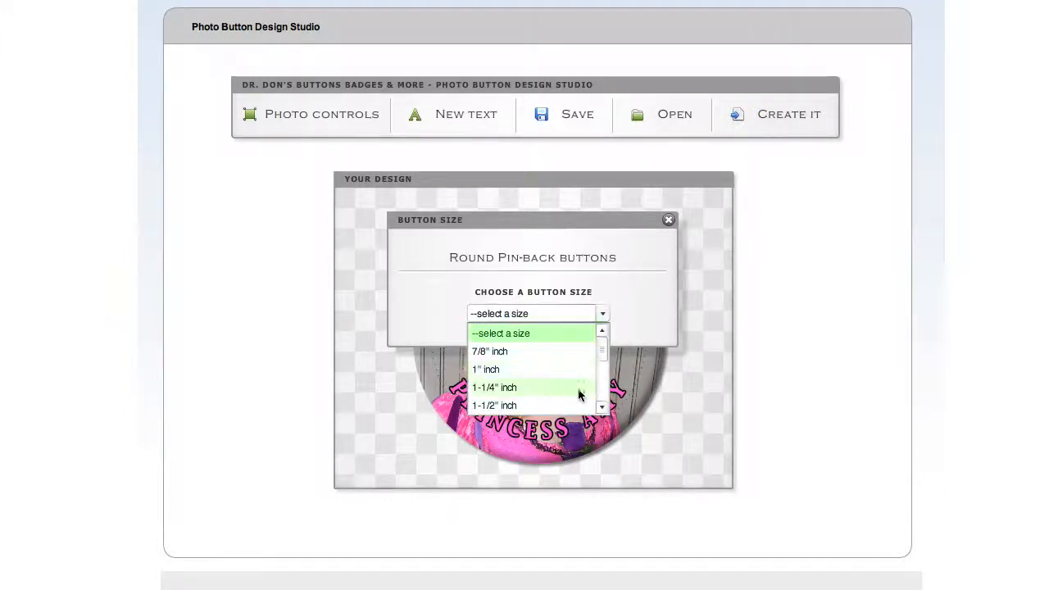
{"action": "scroll", "coordinate": [603, 408], "scroll_direction": "down", "scroll_amount": 6}
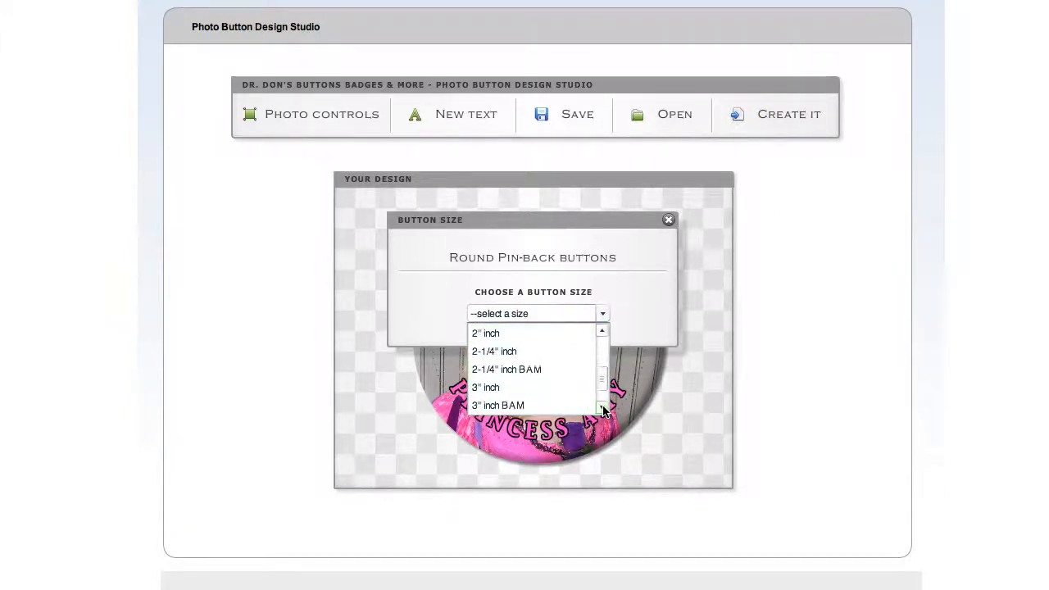
{"action": "left_click", "coordinate": [488, 389]}
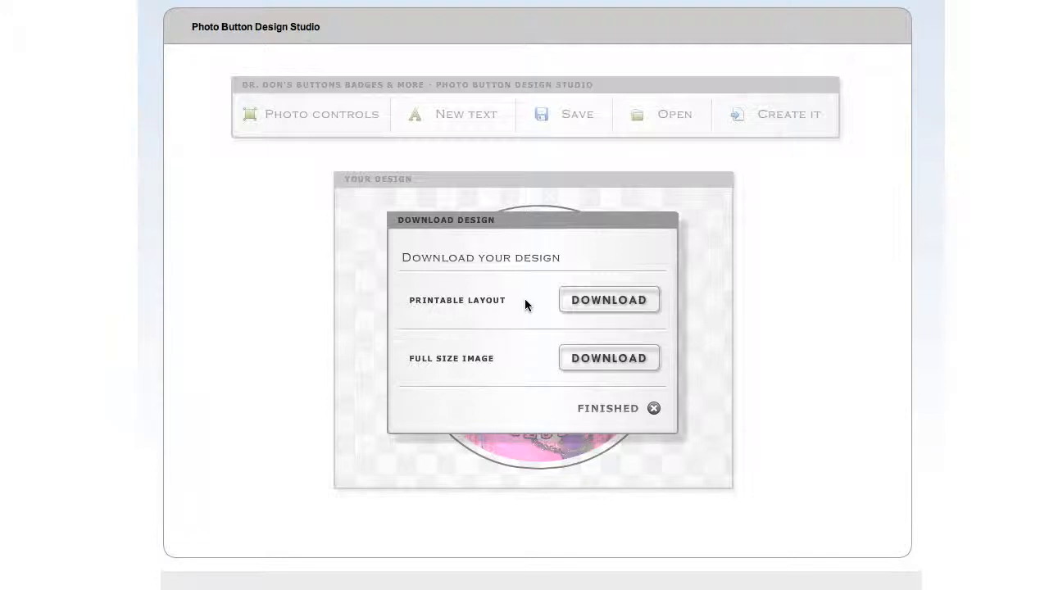
{"action": "left_click", "coordinate": [596, 301]}
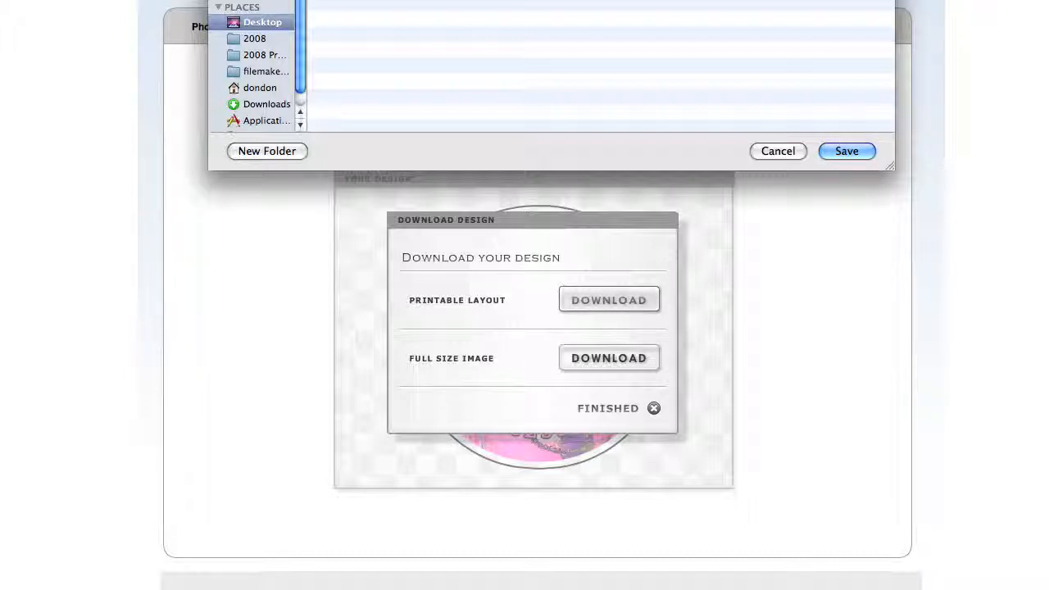
{"action": "left_click", "coordinate": [861, 156]}
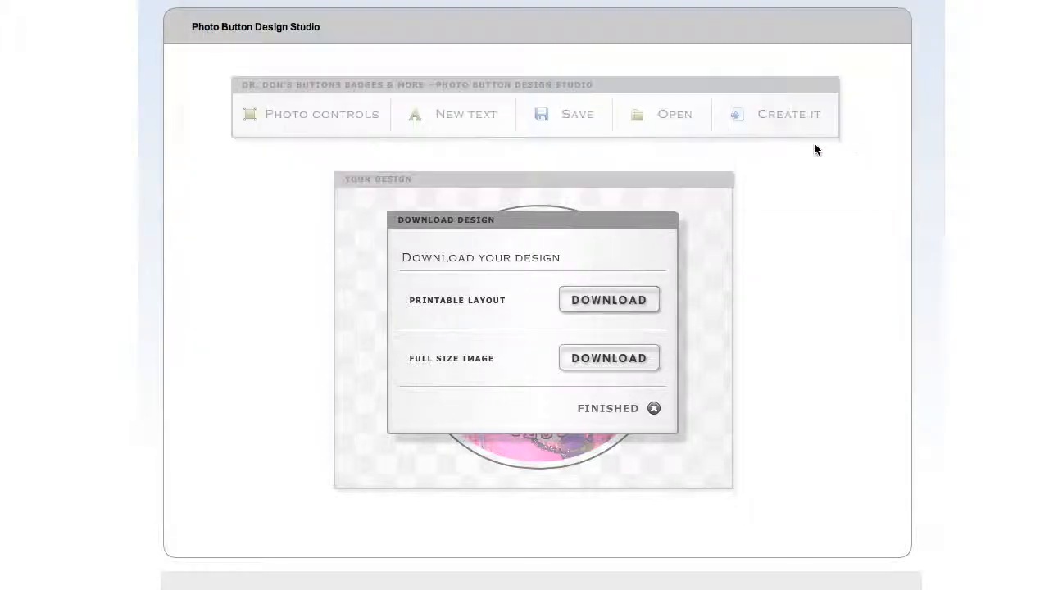